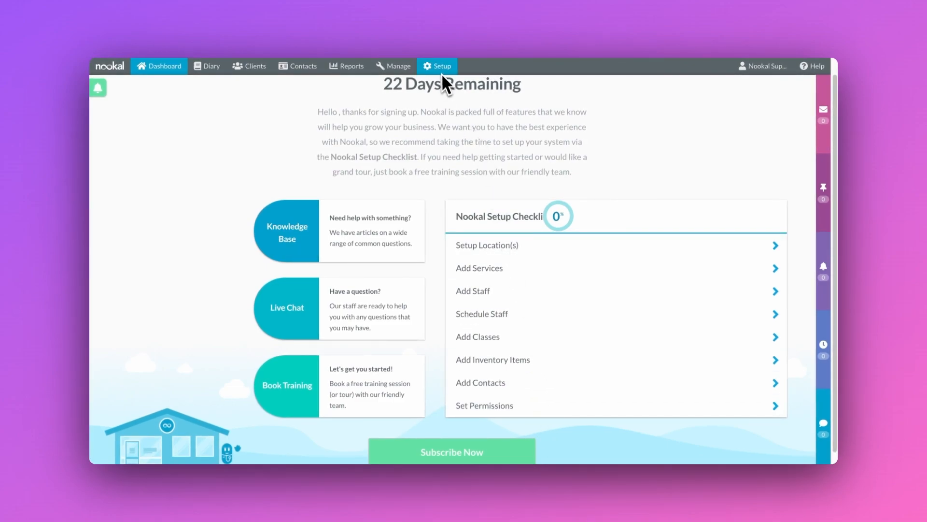
Step: From Setup's Locations list, open the Allied Health Clinic- Brisbane location for editing
click(440, 68)
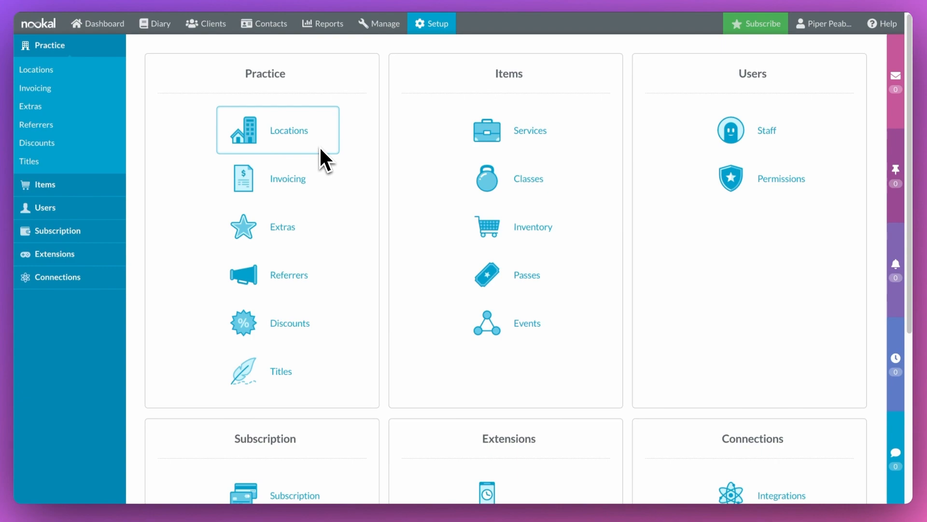
click(294, 145)
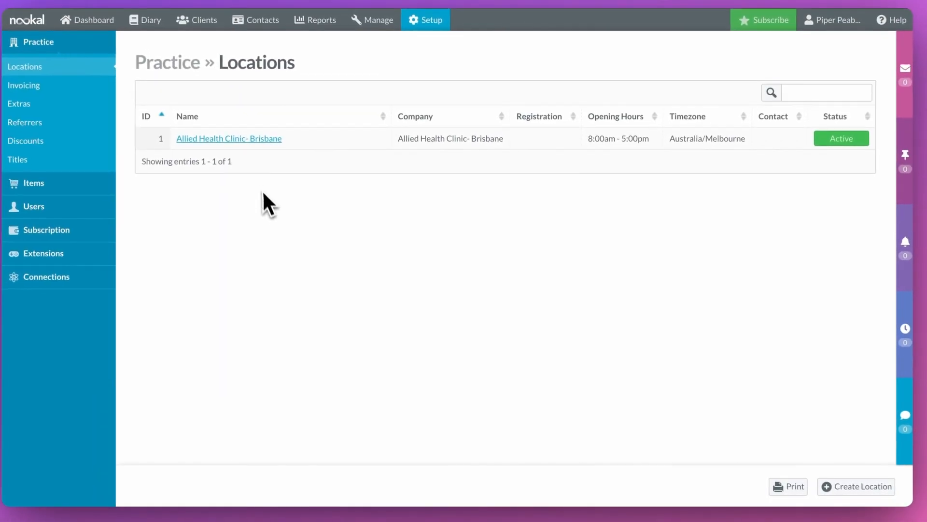
click(274, 149)
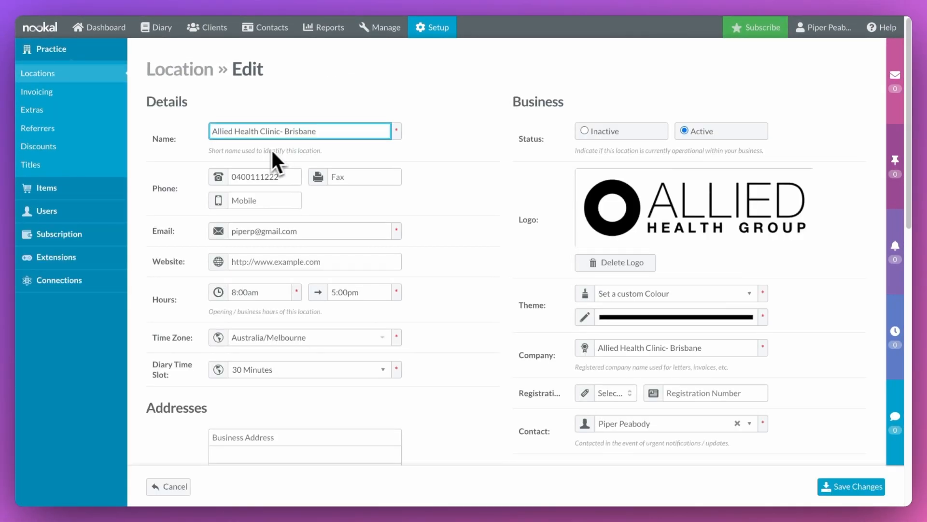
Step: Set the location's time zone to Australia/Brisbane and its diary time slot to 5 Minutes
click(184, 193)
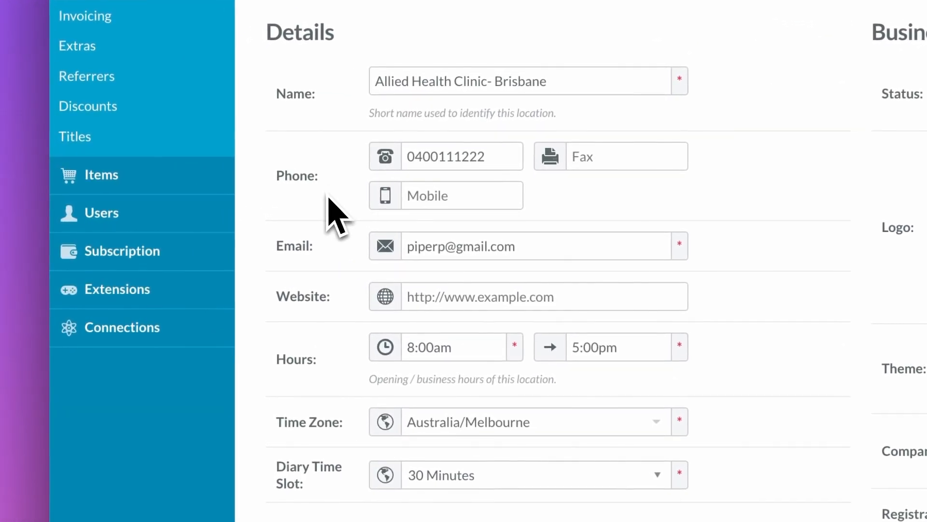
scroll(333, 215, down, 2)
scroll(531, 261, down, 4)
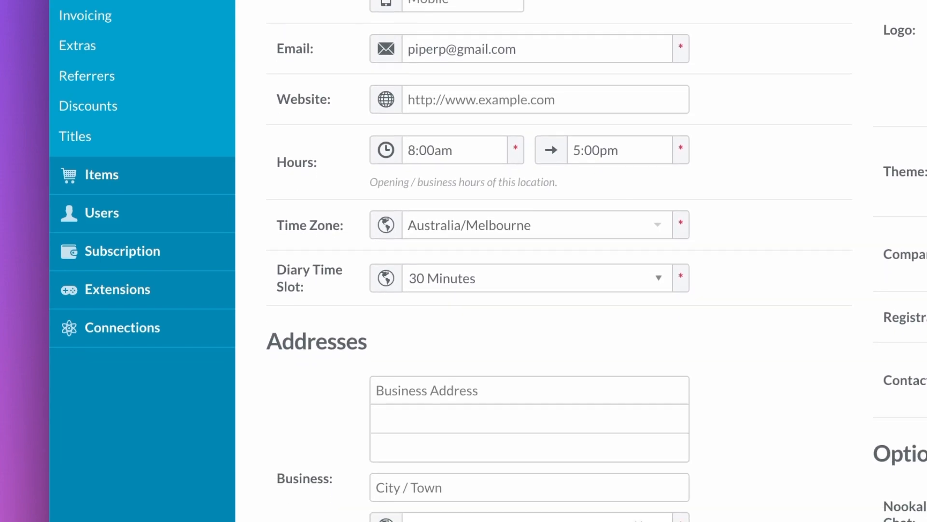
scroll(531, 261, down, 2)
click(534, 185)
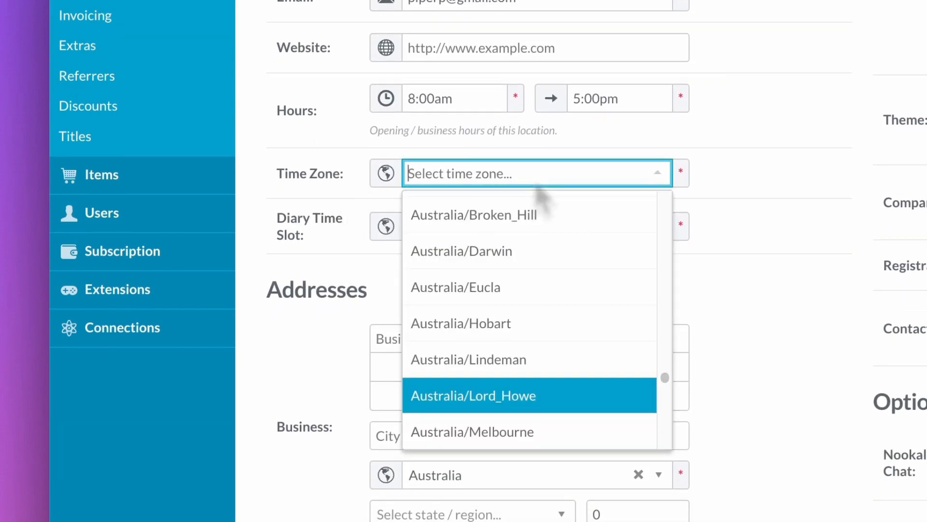
text(brisb)
click(534, 206)
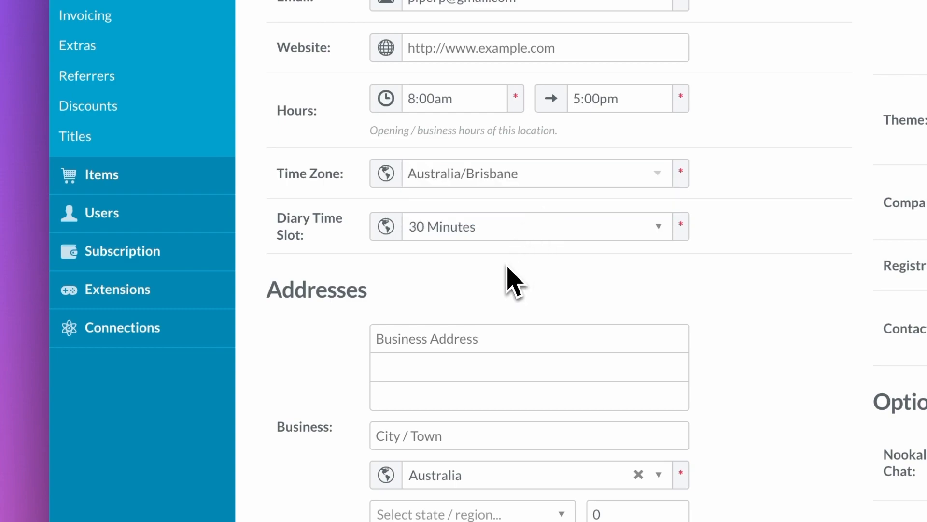
click(505, 235)
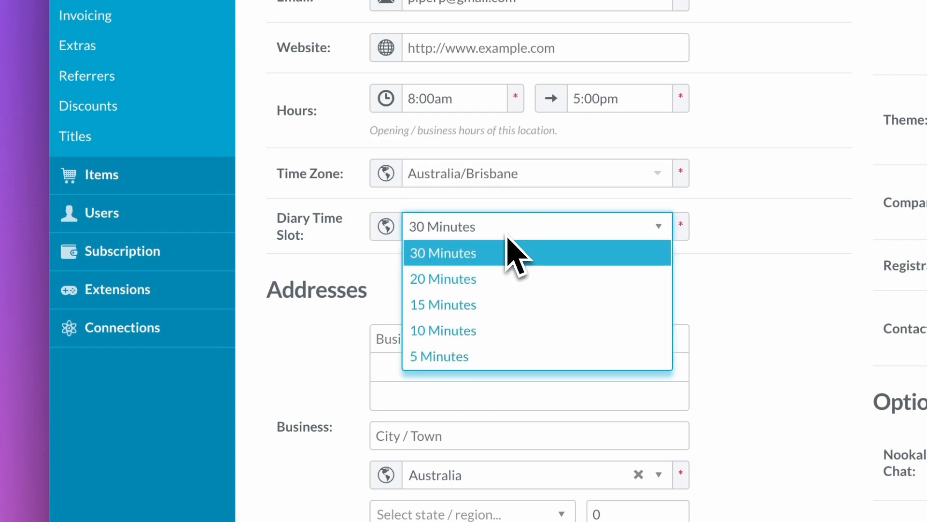
click(475, 356)
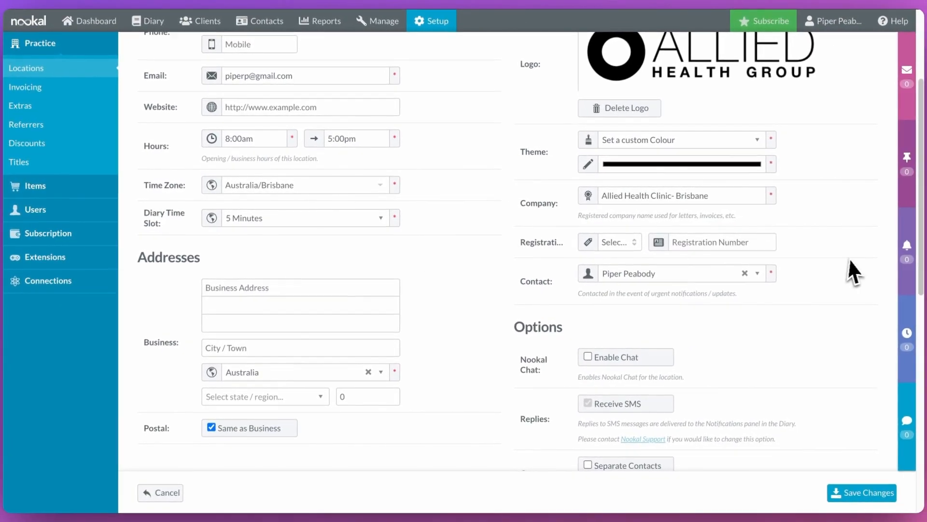
scroll(852, 263, up, 2)
scroll(854, 257, up, 1)
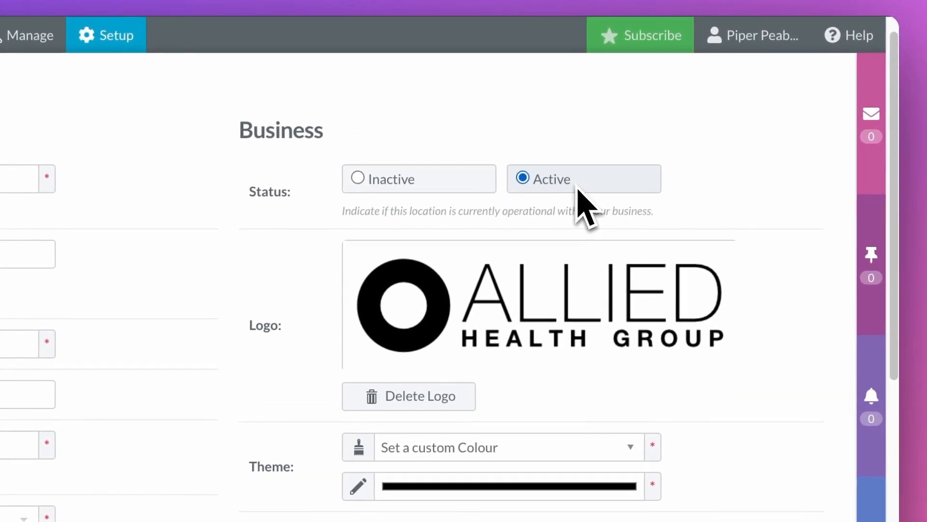
Step: Delete the '- Brisbane' suffix so the company name reads Allied Health Clinic
scroll(717, 425, down, 2)
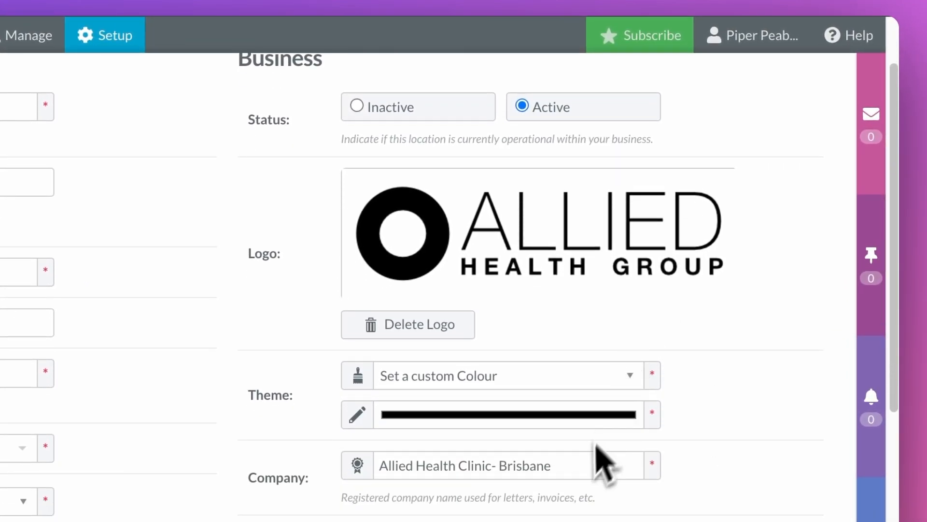
click(579, 475)
key(BackSpace)
key(BackSpace)
key(BackSpace)
key(BackSpace)
key(BackSpace)
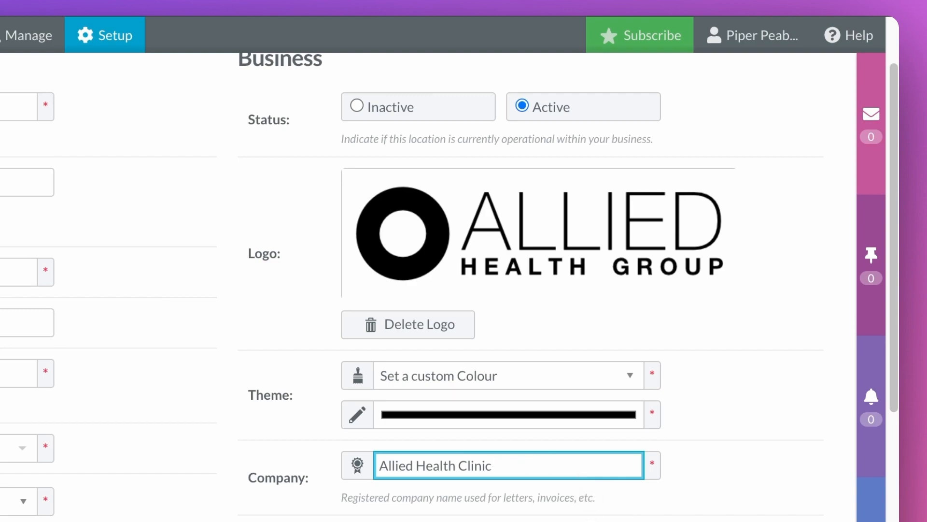
click(739, 472)
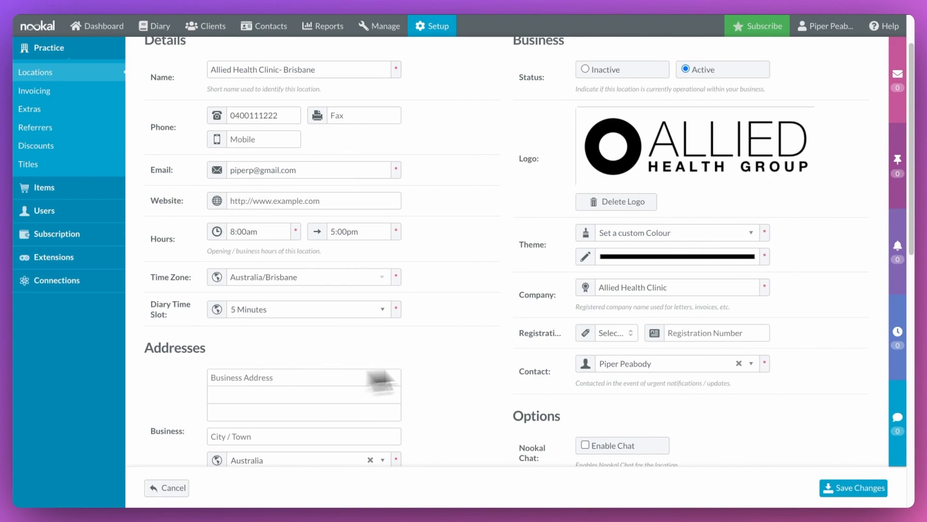
scroll(792, 299, down, 3)
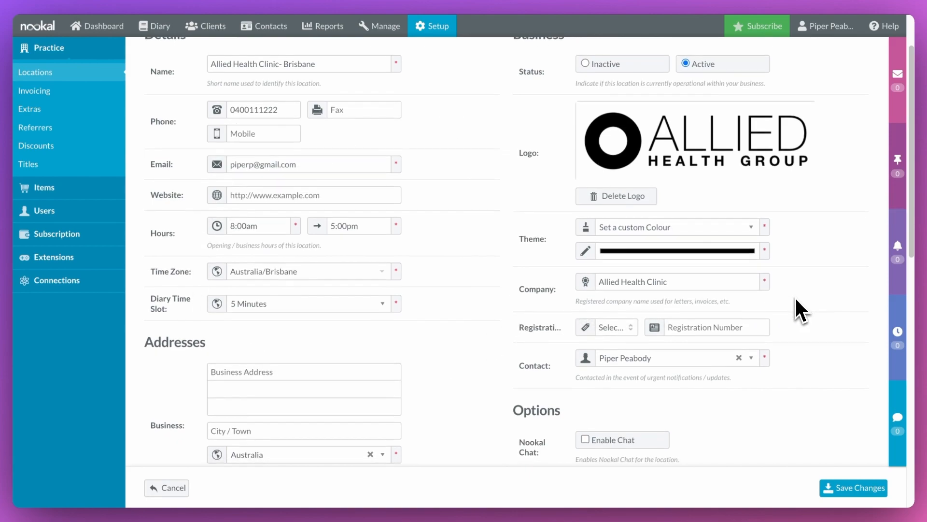
scroll(794, 297, down, 3)
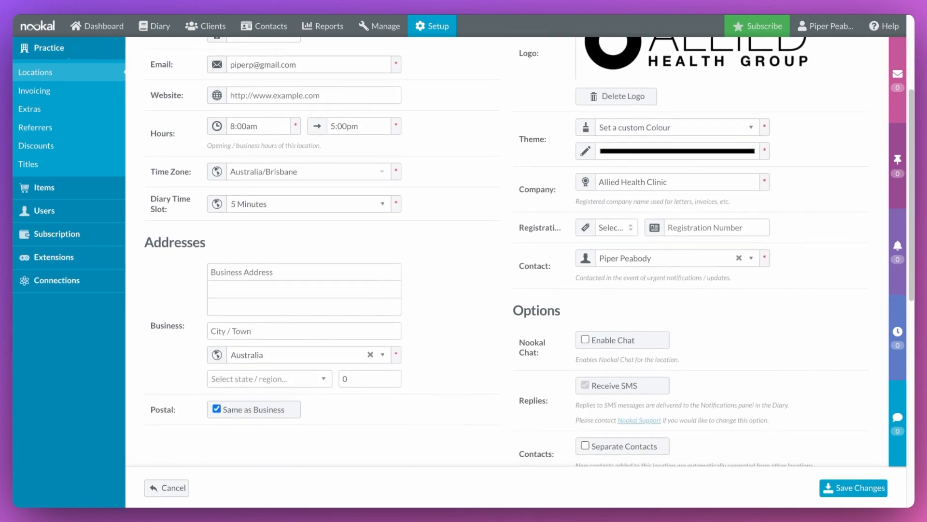
scroll(529, 251, down, 3)
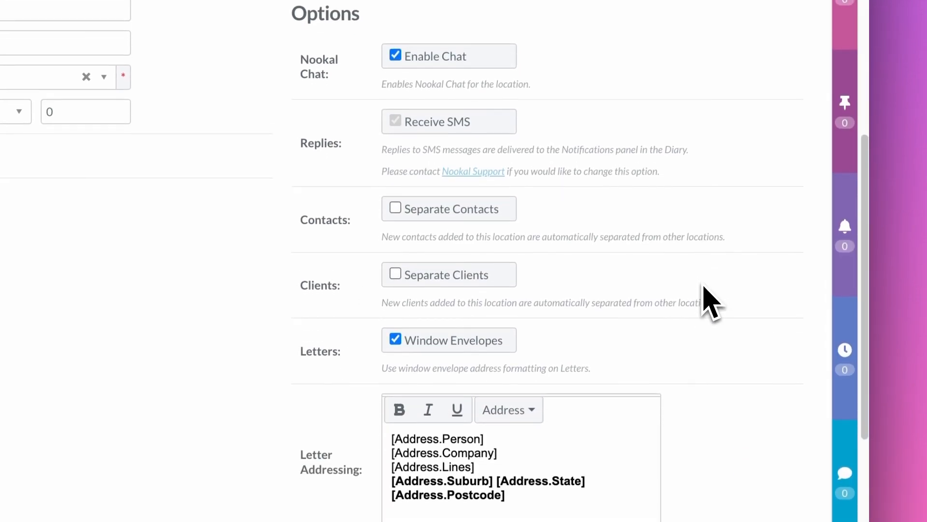
Step: Paste invoice terms requiring payment within 7 days, then save the location and confirm
scroll(705, 299, down, 5)
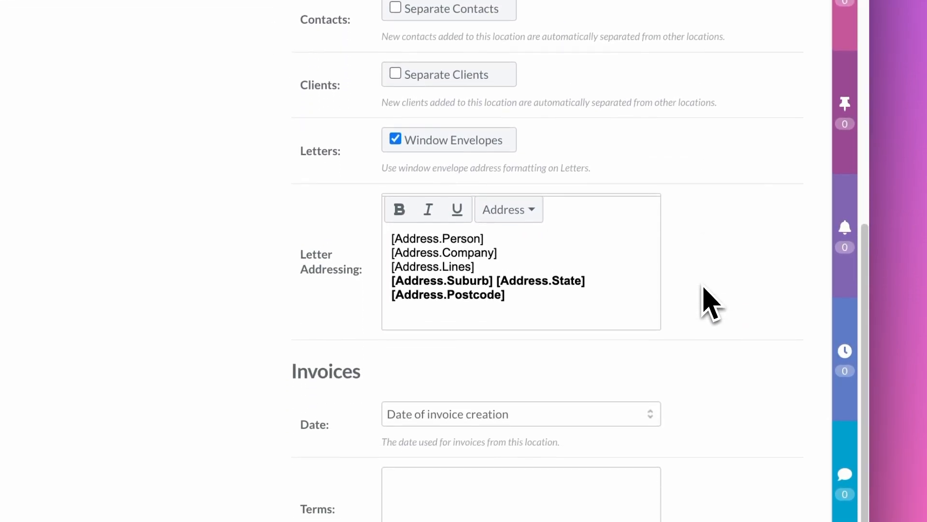
scroll(705, 299, down, 3)
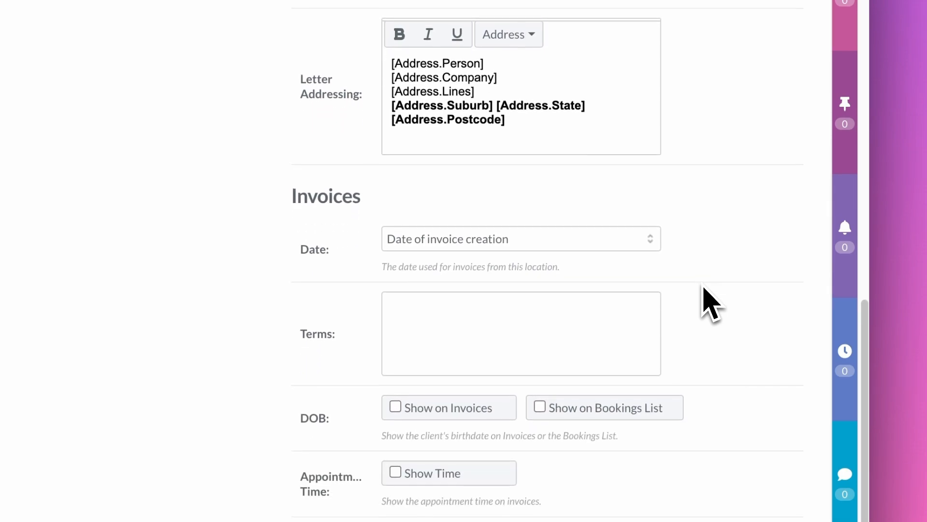
click(423, 338)
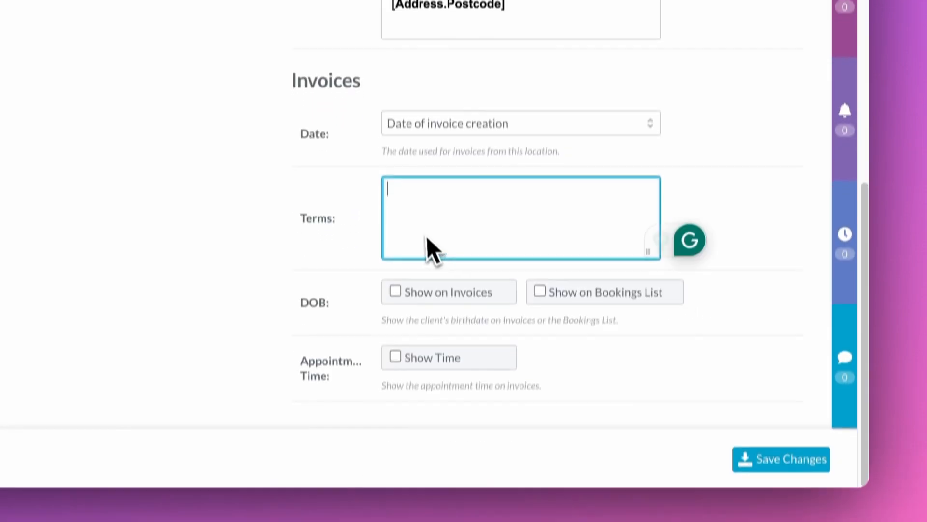
text(Invoices must be paid in full within 7 days of the service date.  BSB: 123 456 Account: 1234 5678)
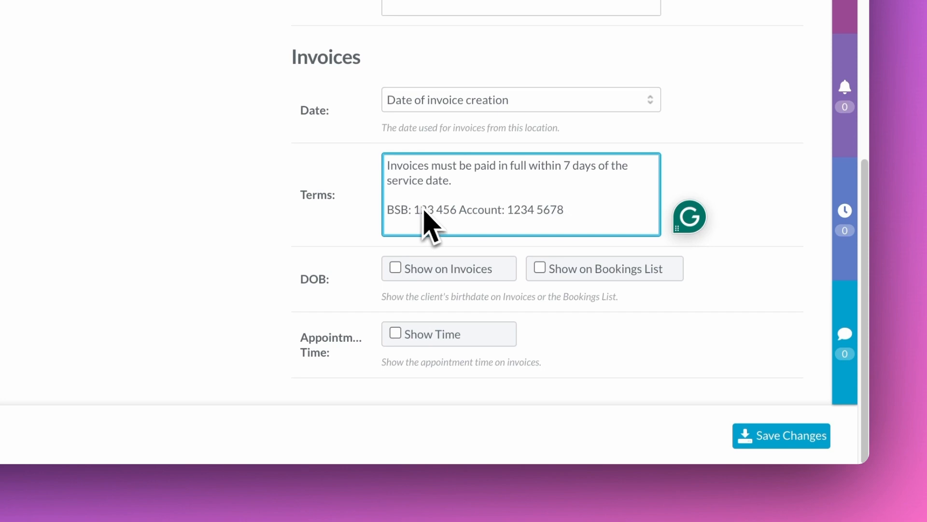
click(700, 333)
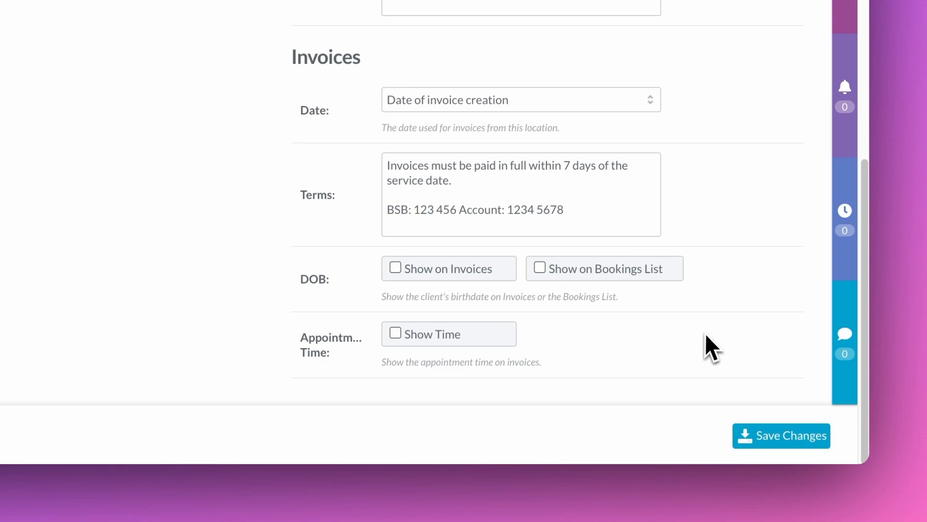
click(769, 438)
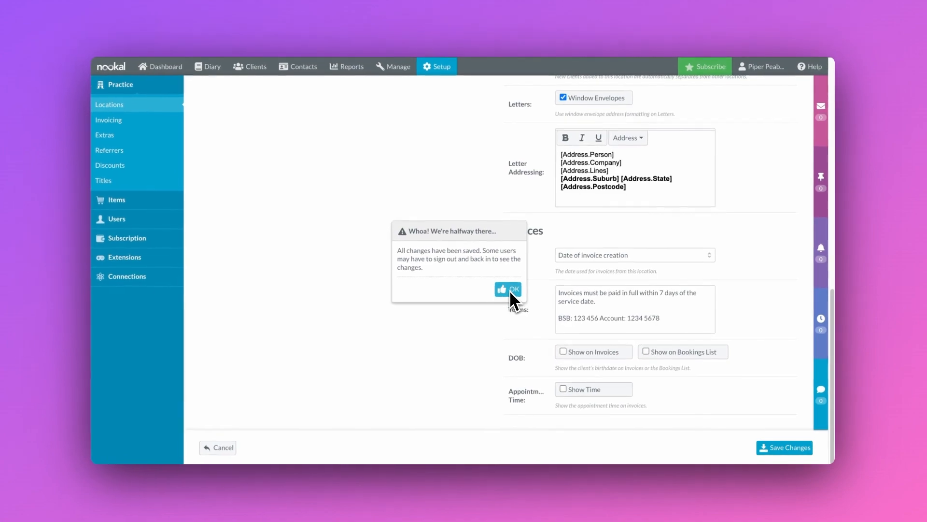
click(299, 160)
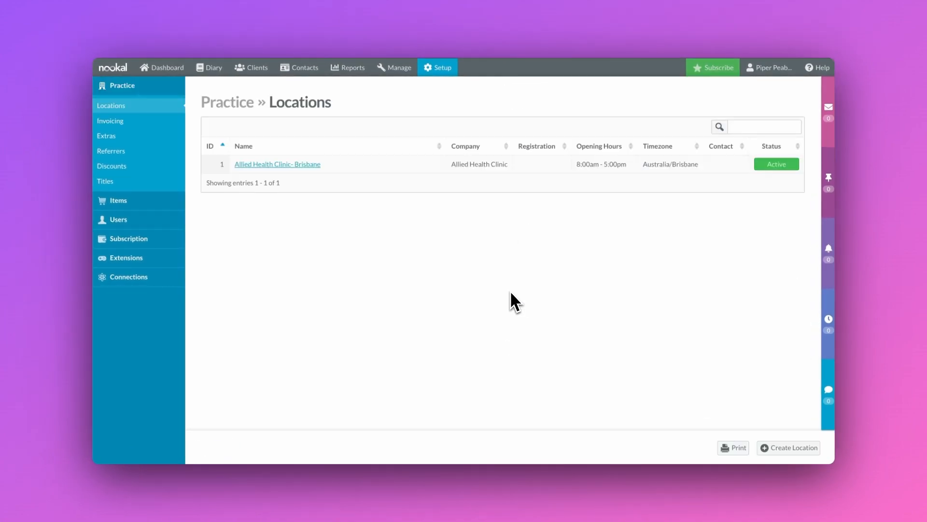
Step: From Setup's Services list, open the Initial Consultation service (S001) for editing
click(442, 69)
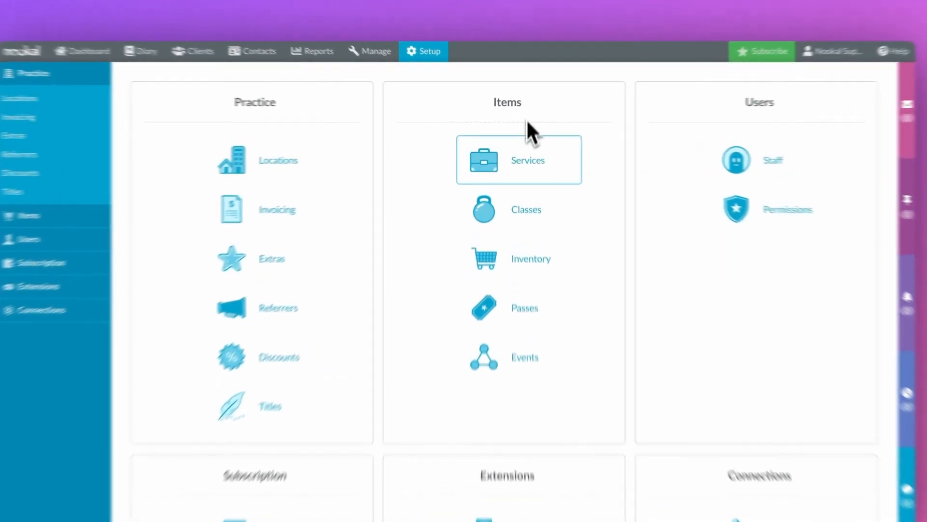
click(528, 193)
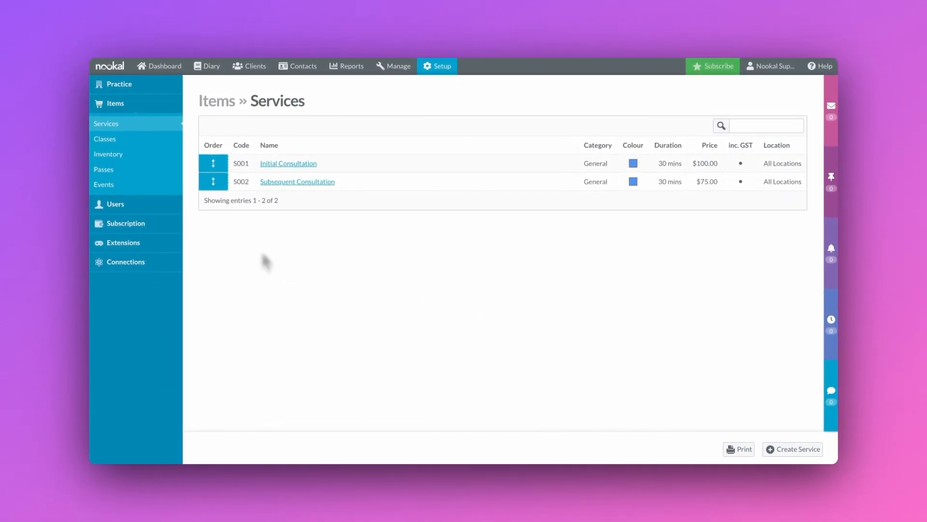
click(286, 166)
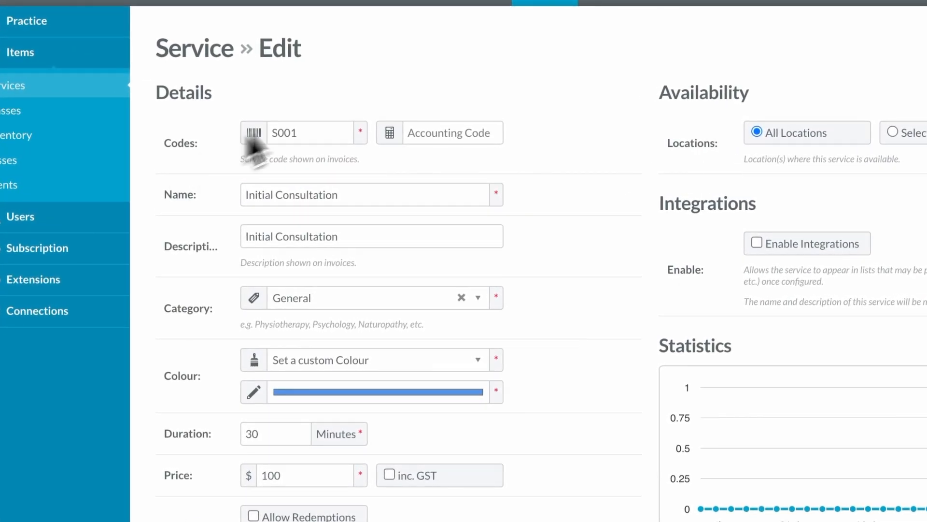
Step: Insert 'Phy' before Consultation in the service description
click(339, 136)
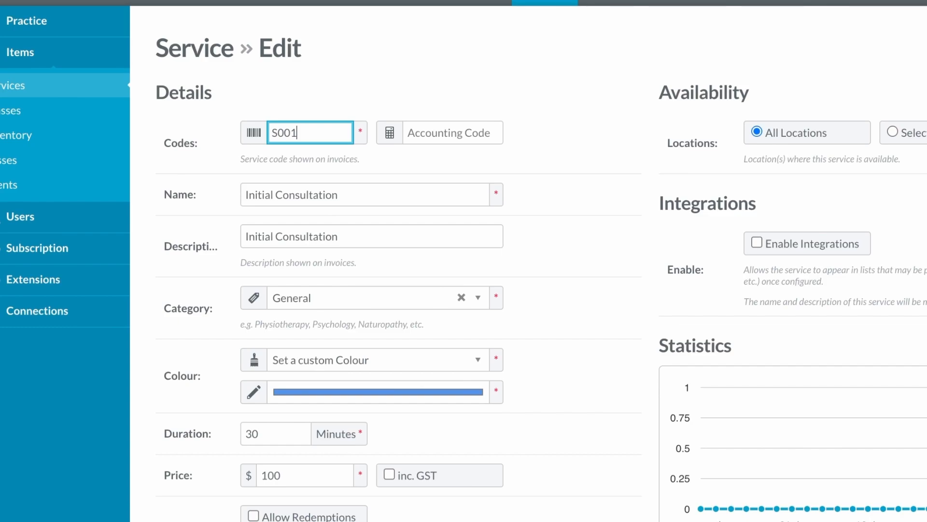
click(364, 201)
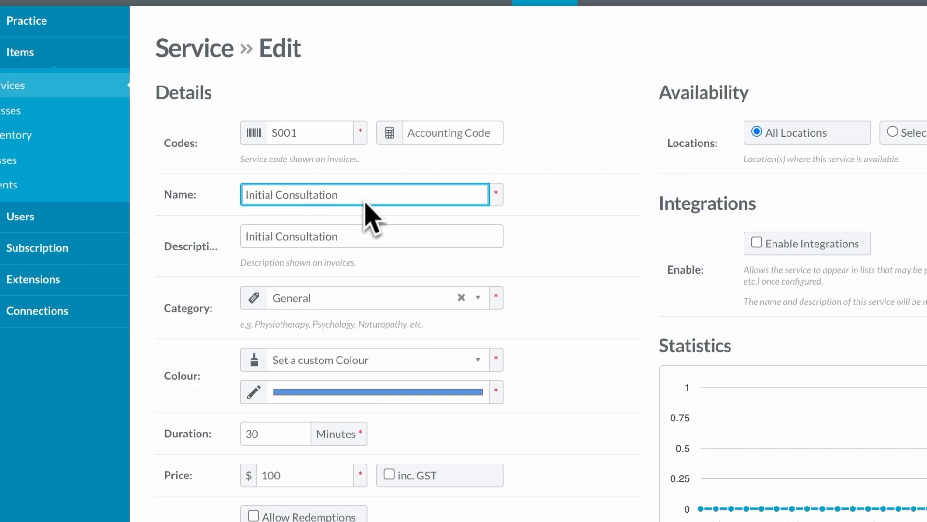
click(353, 245)
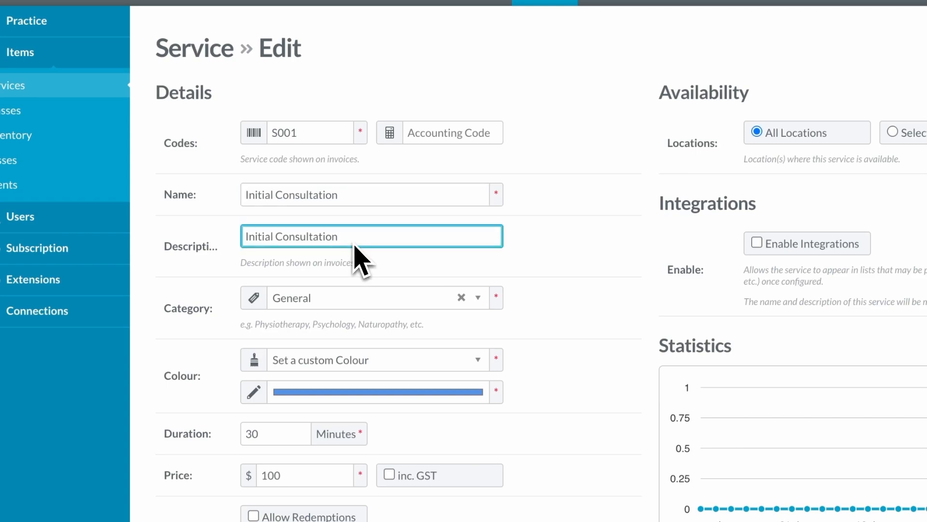
click(280, 242)
text(Physiotherapy)
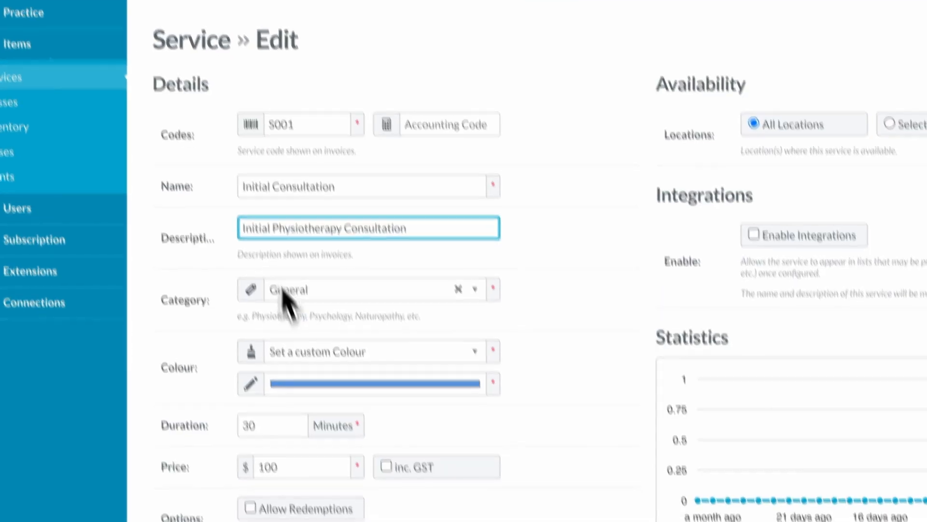
Step: Give the service a green colour, a 60-minute duration and a $200 price
click(296, 277)
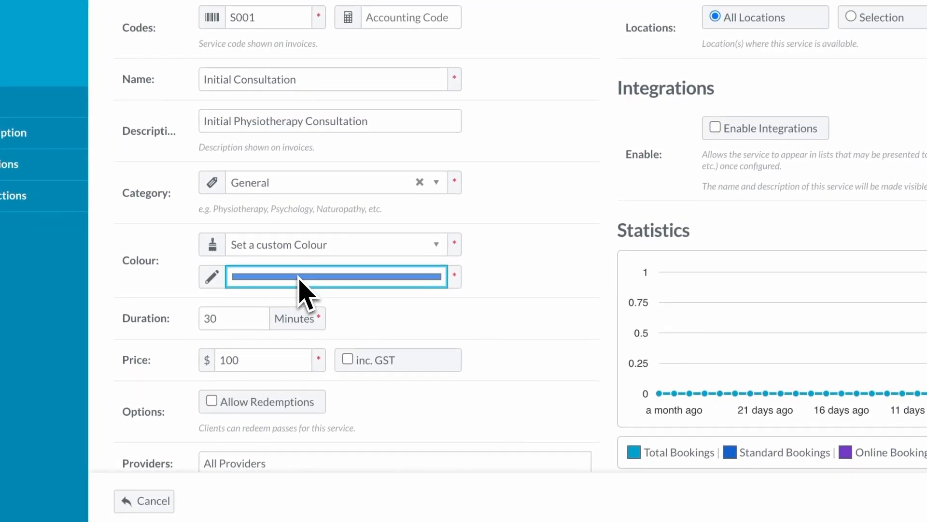
click(379, 424)
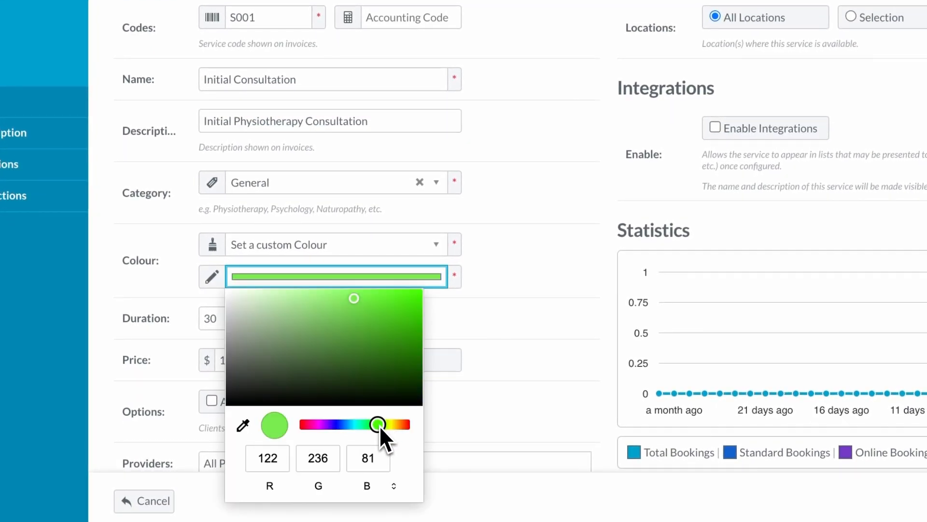
click(464, 366)
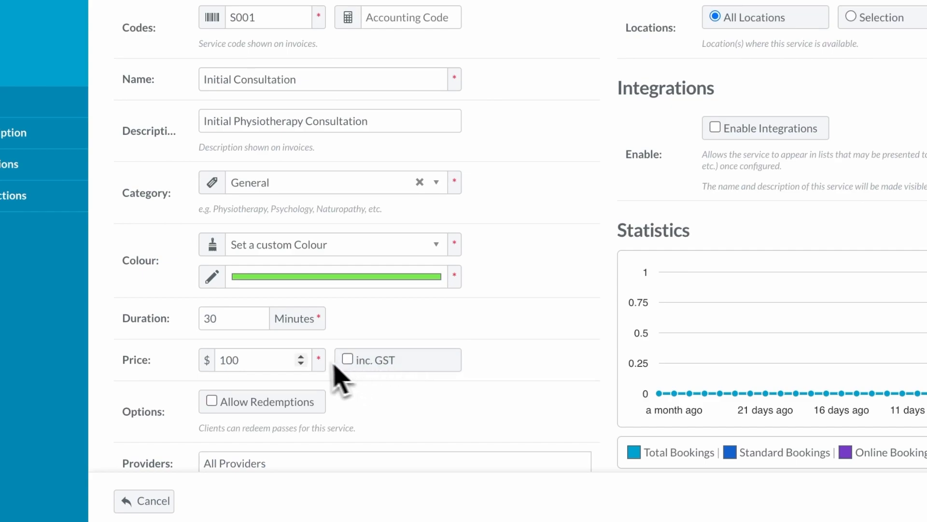
click(257, 315)
click(257, 316)
click(258, 316)
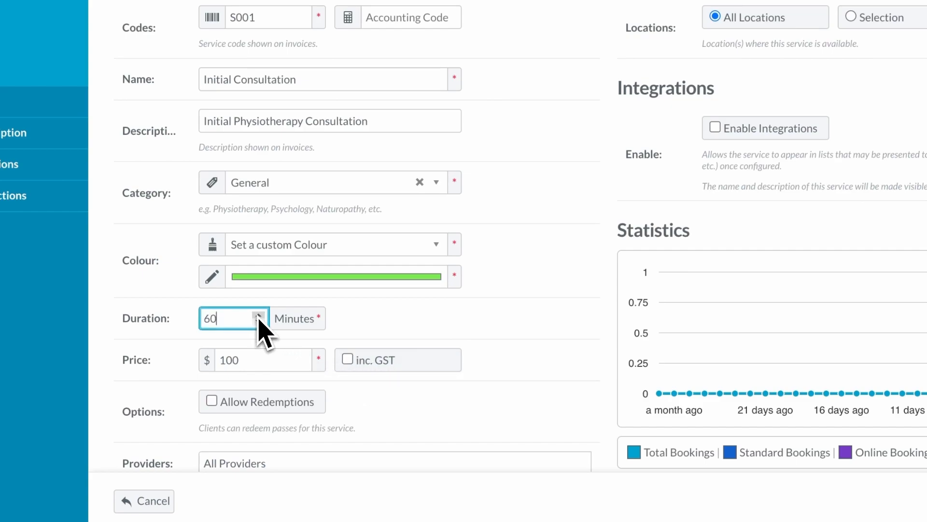
click(261, 361)
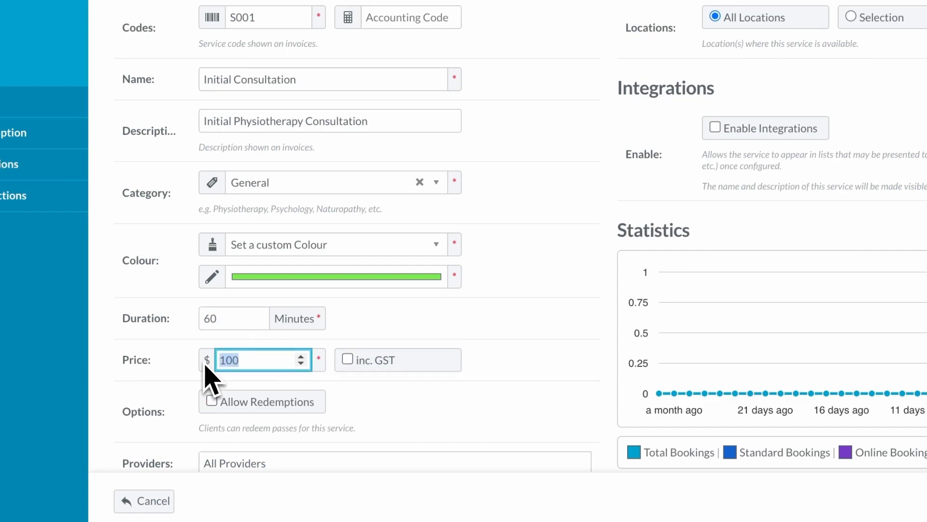
click(237, 383)
scroll(238, 386, down, 2)
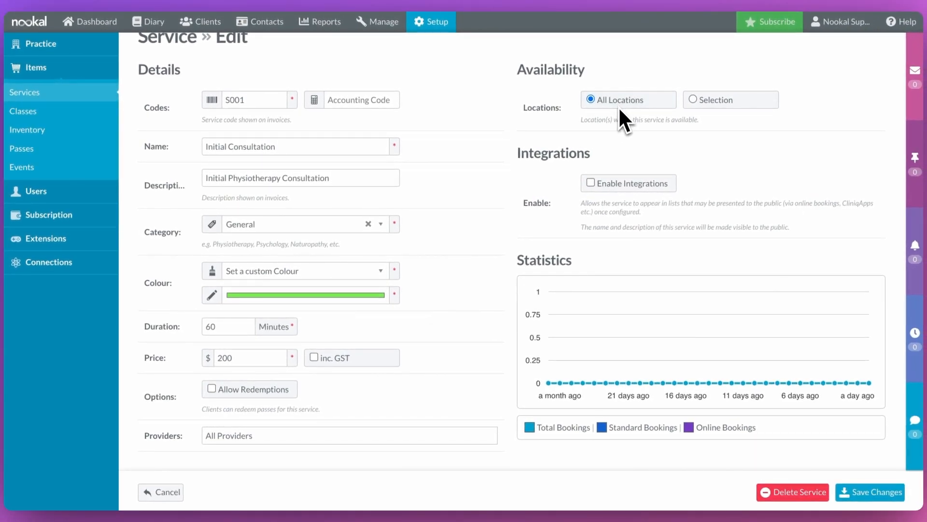
Step: Enable integrations for Initial Consultation and save the service
click(590, 183)
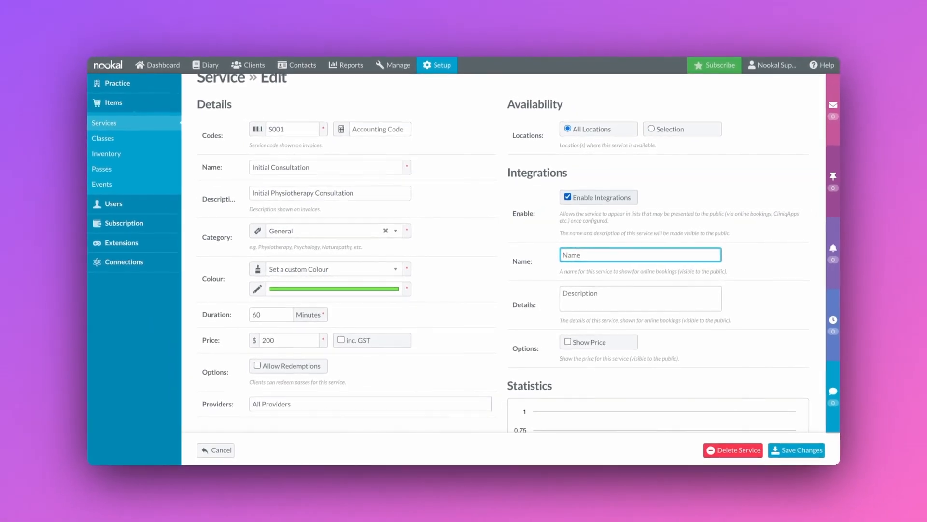
scroll(751, 240, down, 1)
scroll(737, 244, down, 2)
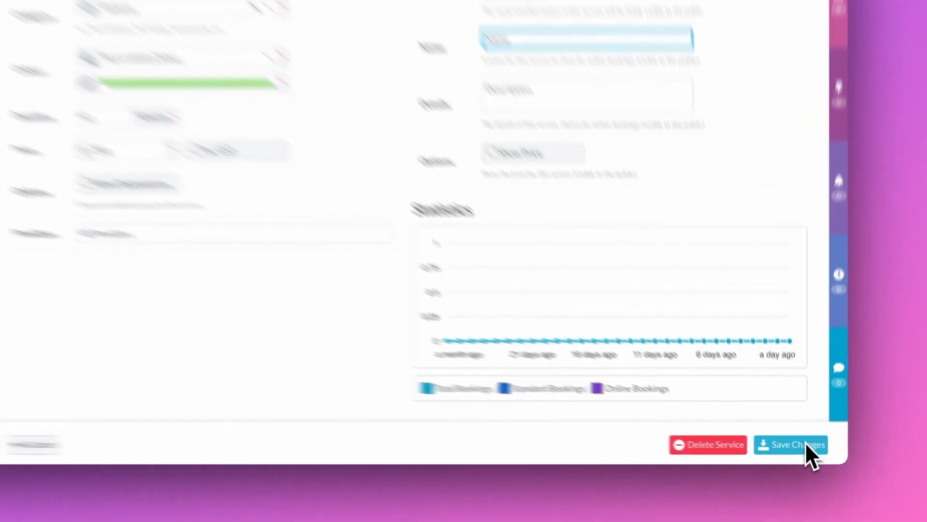
click(806, 448)
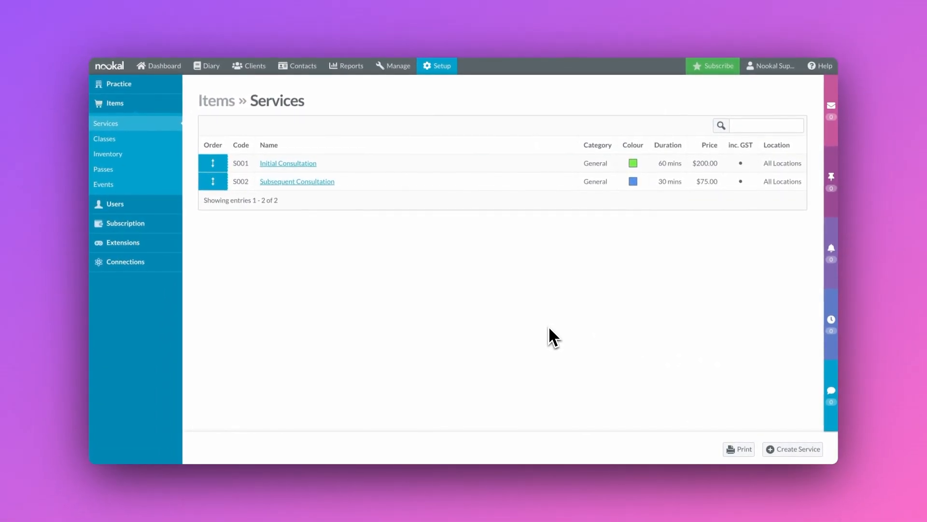
Step: Open the Staff list from the Users section of Setup
click(450, 69)
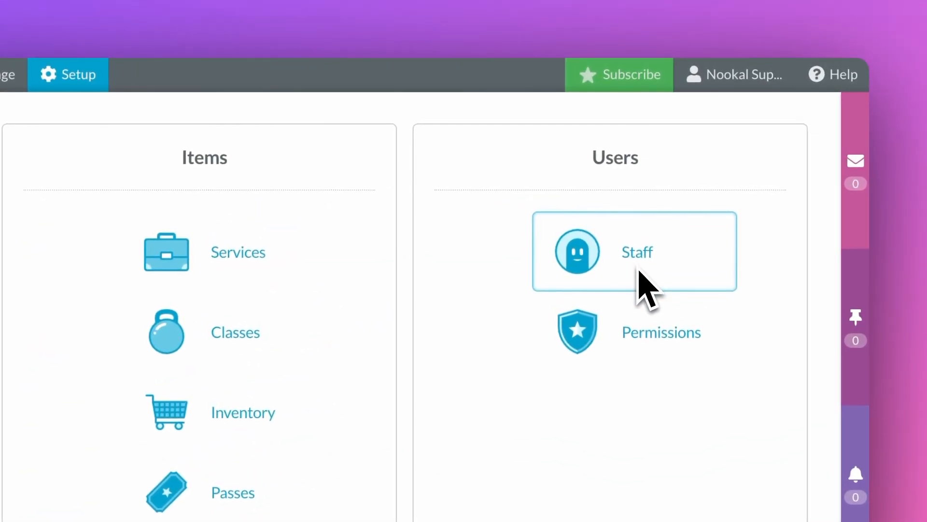
click(645, 255)
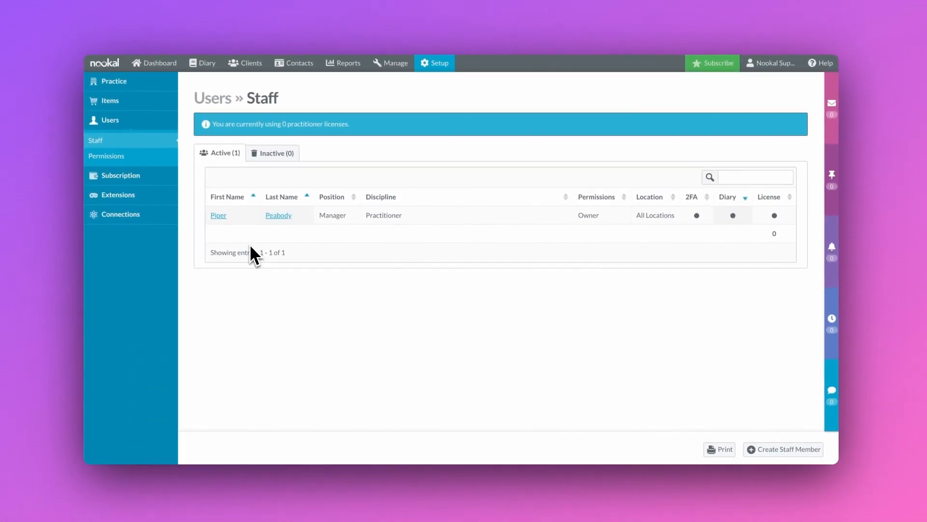
Step: Open the staff member's edit form and switch their signature to Custom
click(222, 219)
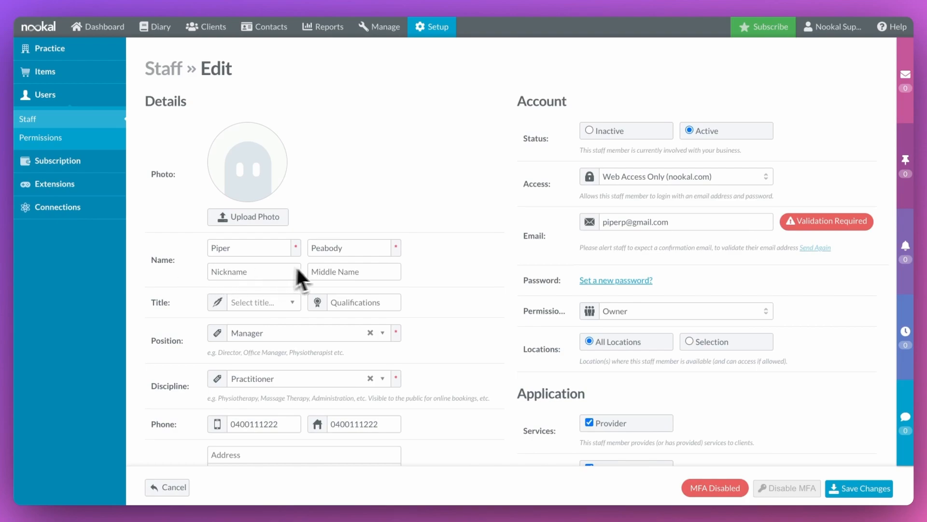
scroll(329, 277, down, 1)
scroll(324, 282, down, 1)
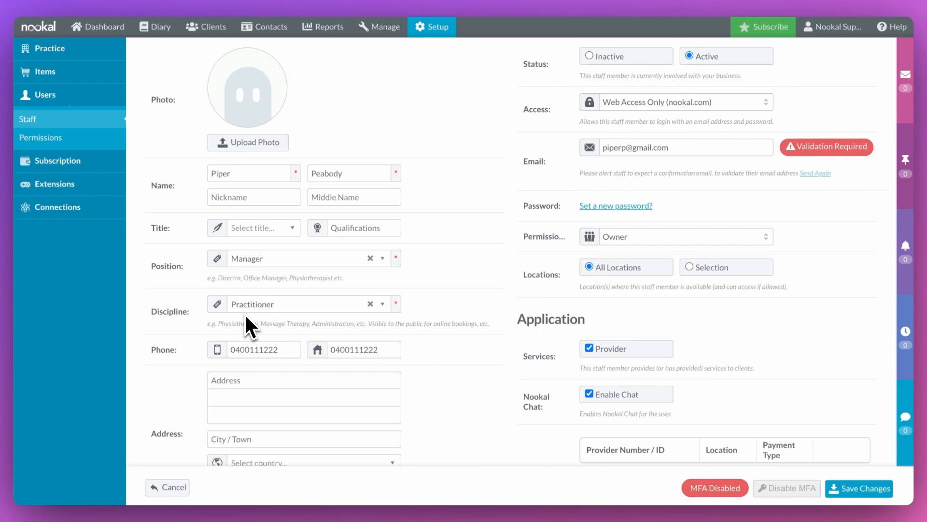
scroll(244, 313, down, 5)
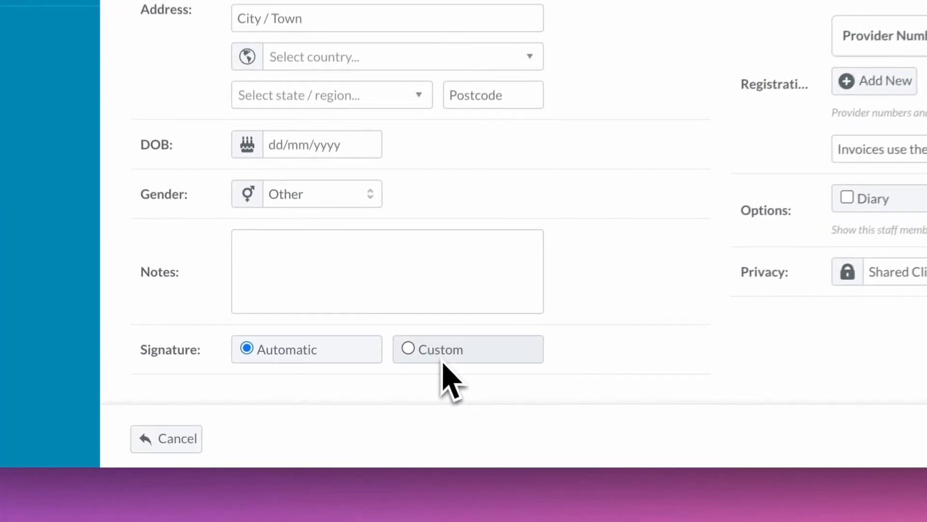
click(338, 437)
scroll(451, 357, down, 3)
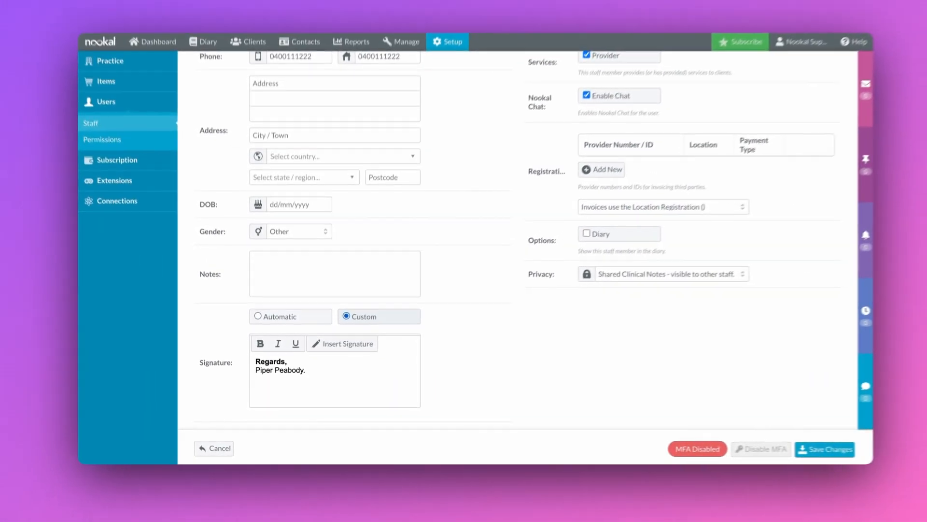
scroll(446, 373, up, 10)
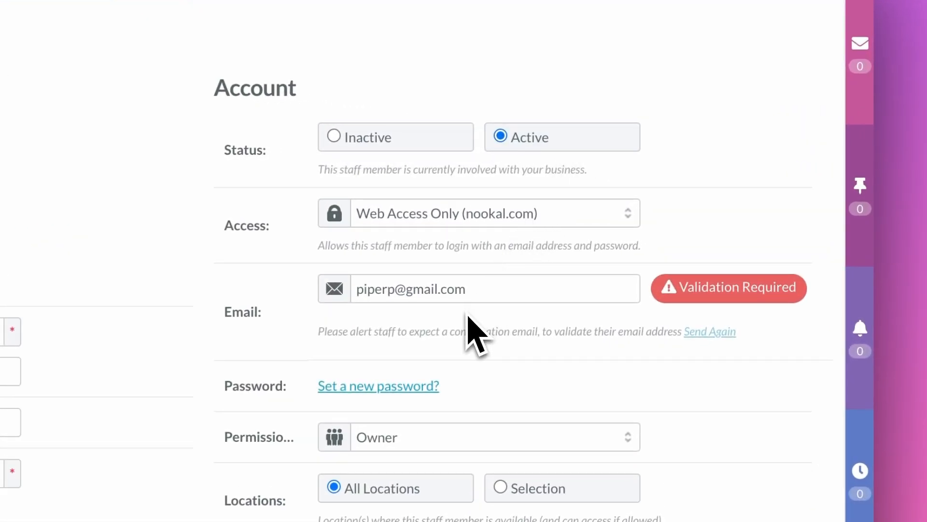
Step: Generate a new password for the staff member, keeping the Owner permission level
click(428, 388)
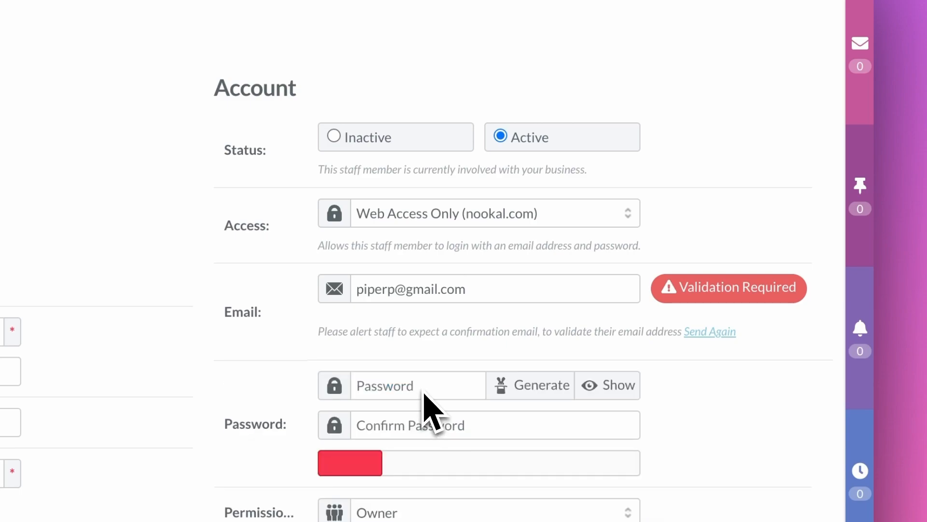
click(526, 394)
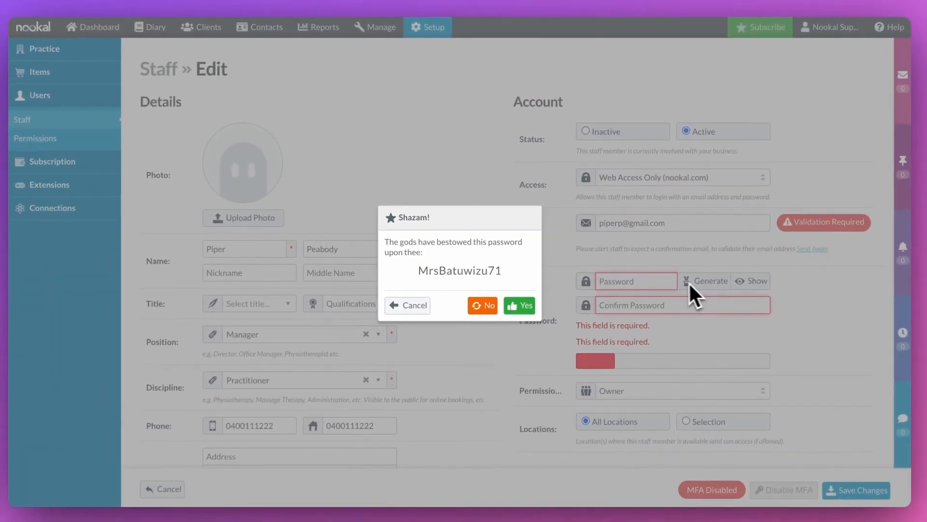
click(531, 305)
scroll(535, 305, down, 2)
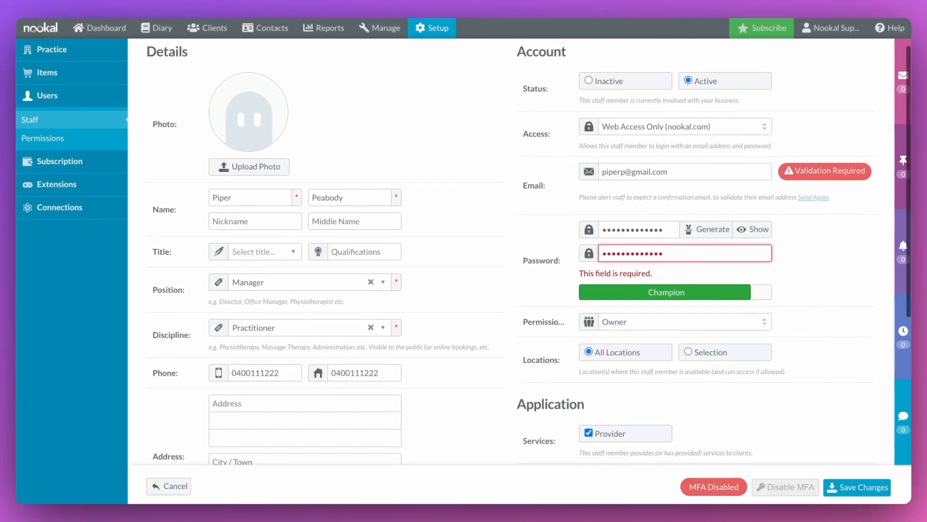
click(667, 293)
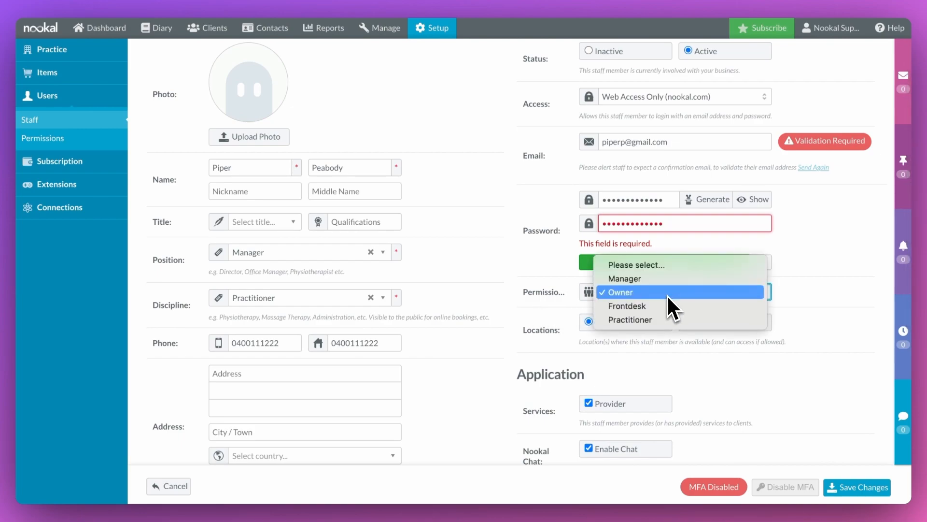
click(667, 295)
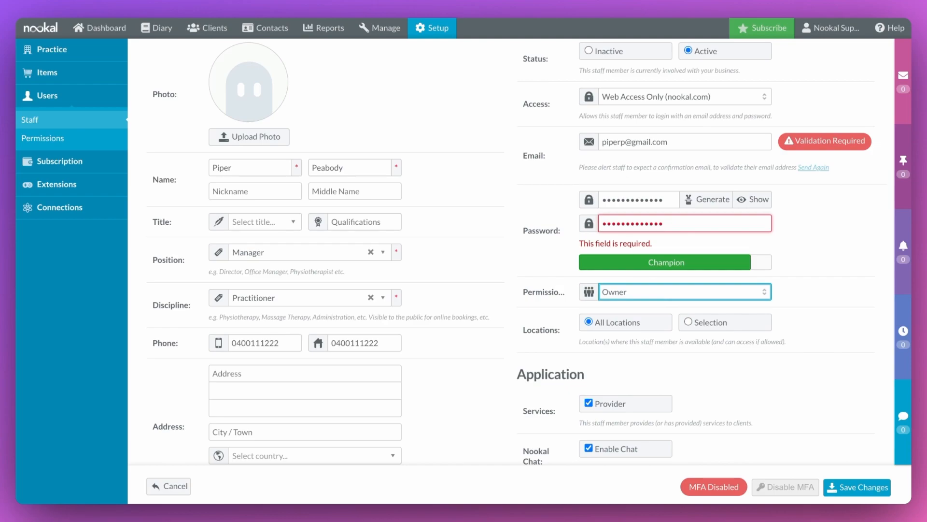
scroll(667, 297, down, 3)
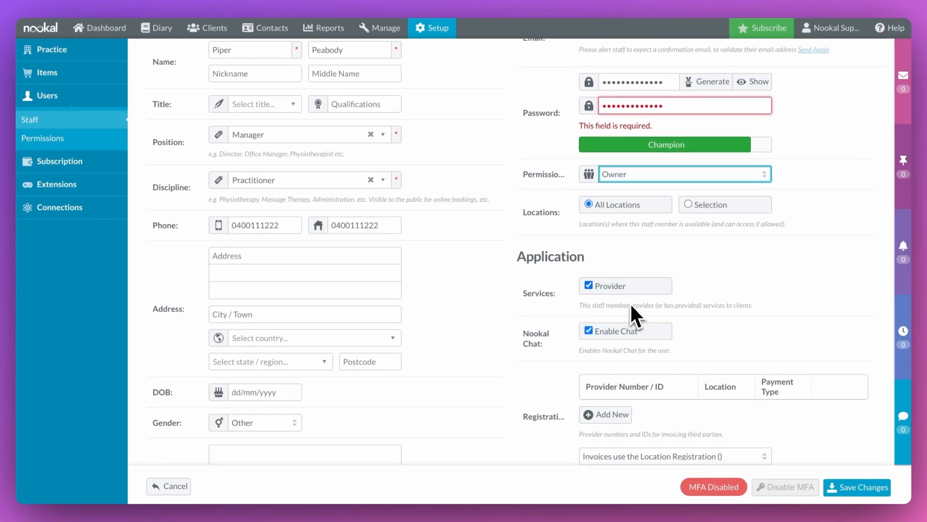
scroll(634, 309, down, 3)
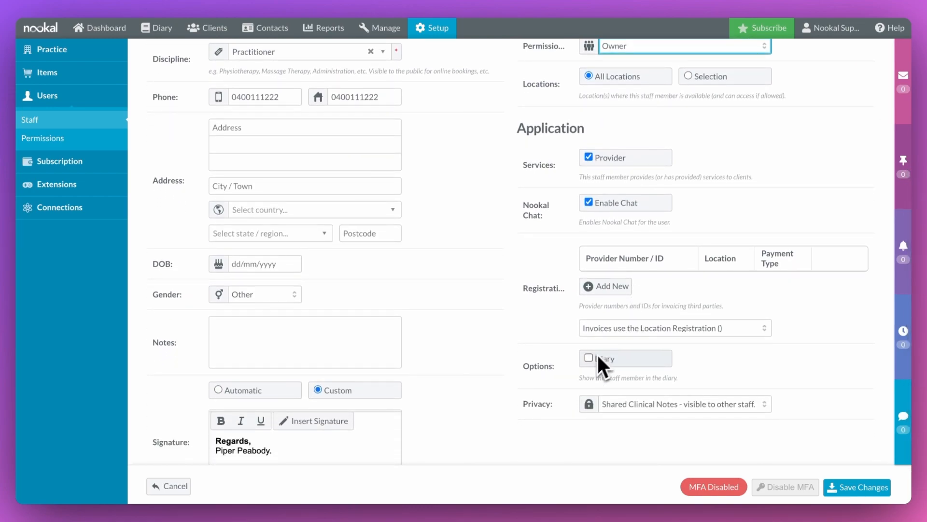
Step: Show the staff member in the diary and agree to the billing terms
click(588, 358)
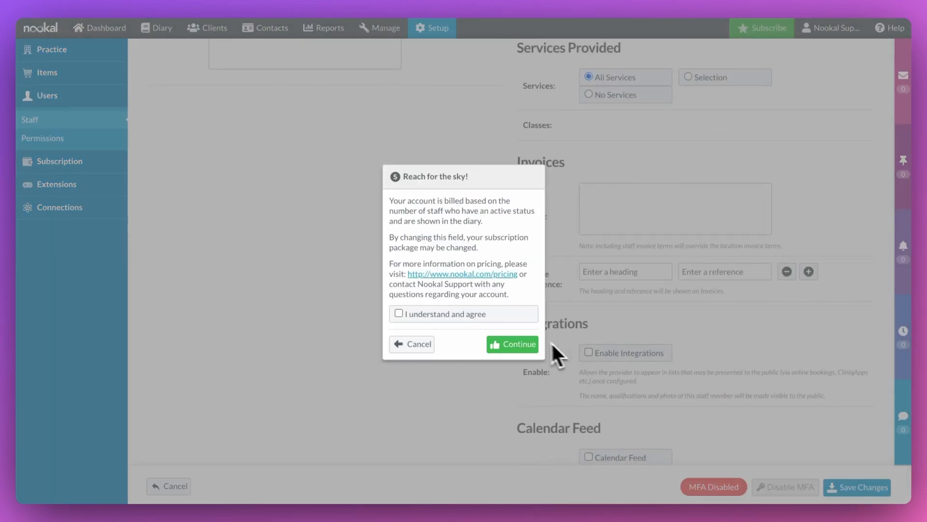
click(473, 317)
click(510, 345)
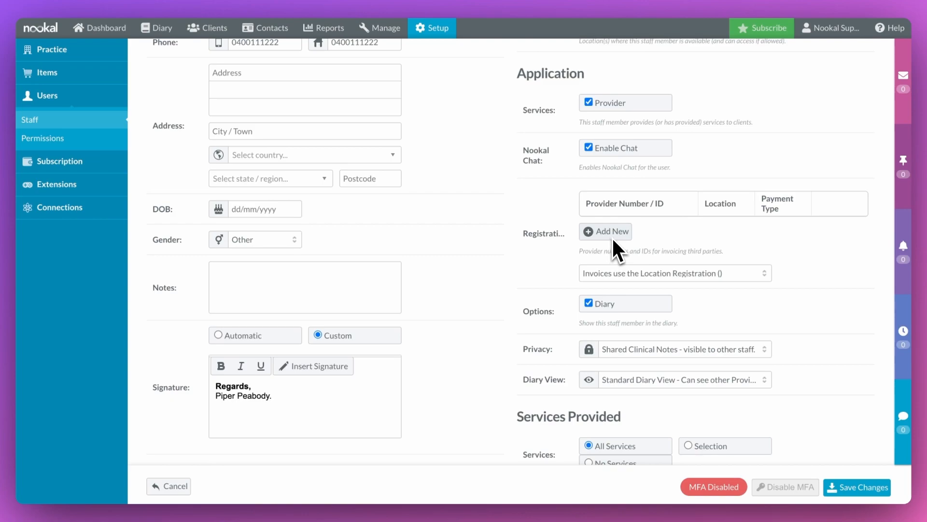
Step: Add provider registration number 123456AB for the staff member
click(612, 237)
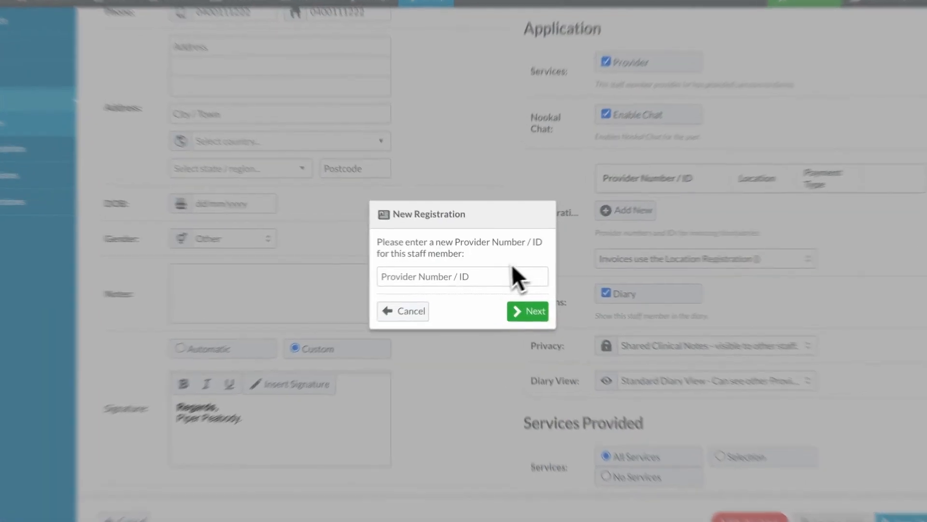
click(490, 273)
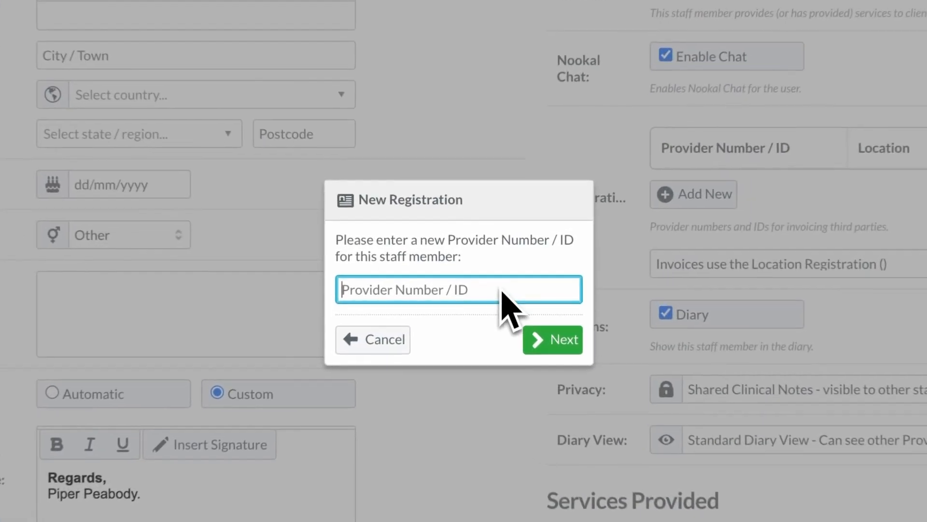
text(123456AB)
click(560, 351)
click(555, 338)
click(555, 335)
Step: Enable integrations for the staff member and save the changes
scroll(555, 335, down, 2)
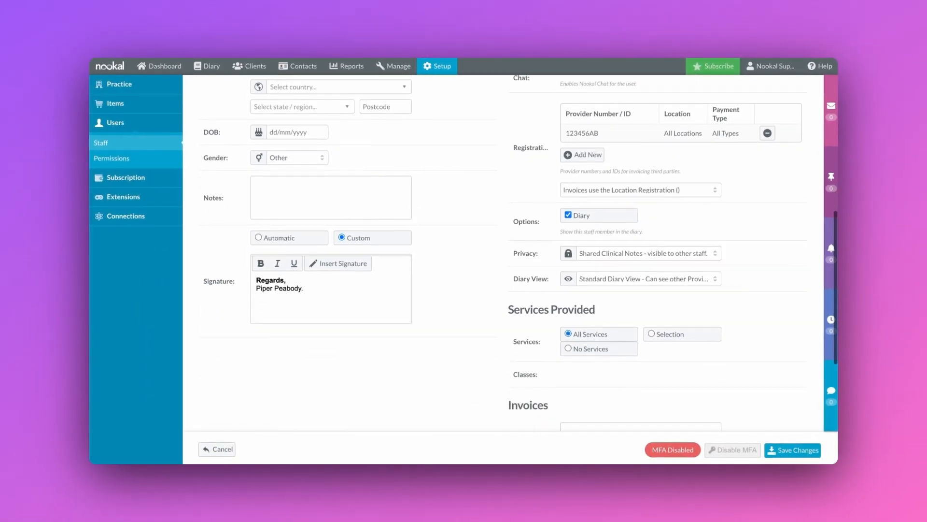
scroll(514, 309, down, 1)
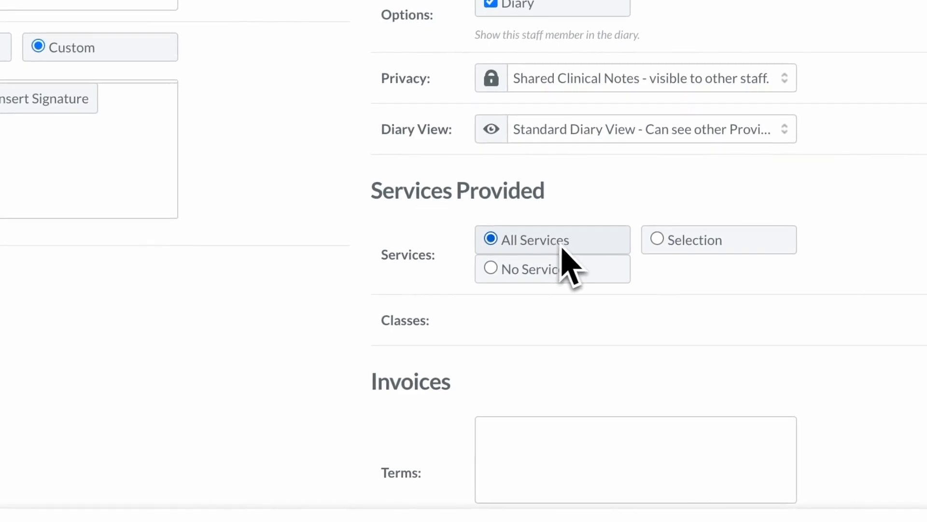
scroll(434, 295, down, 3)
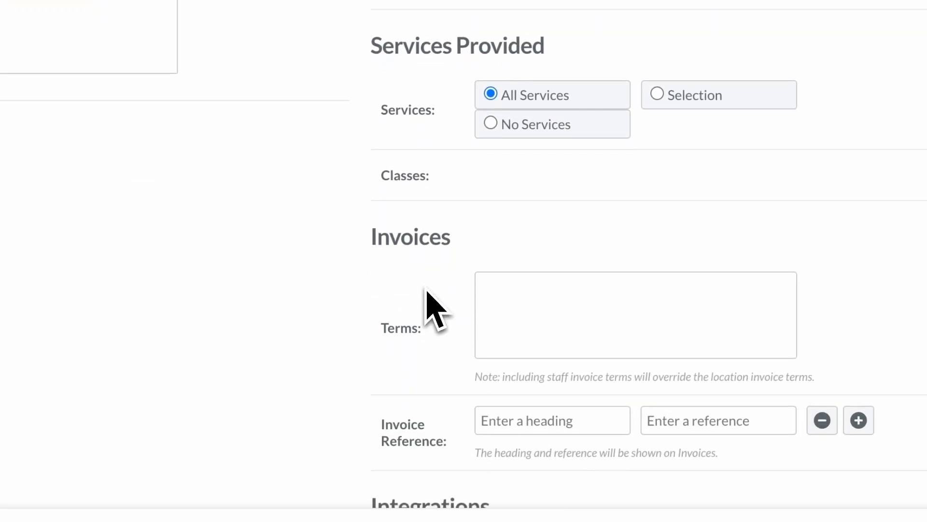
scroll(427, 290, down, 6)
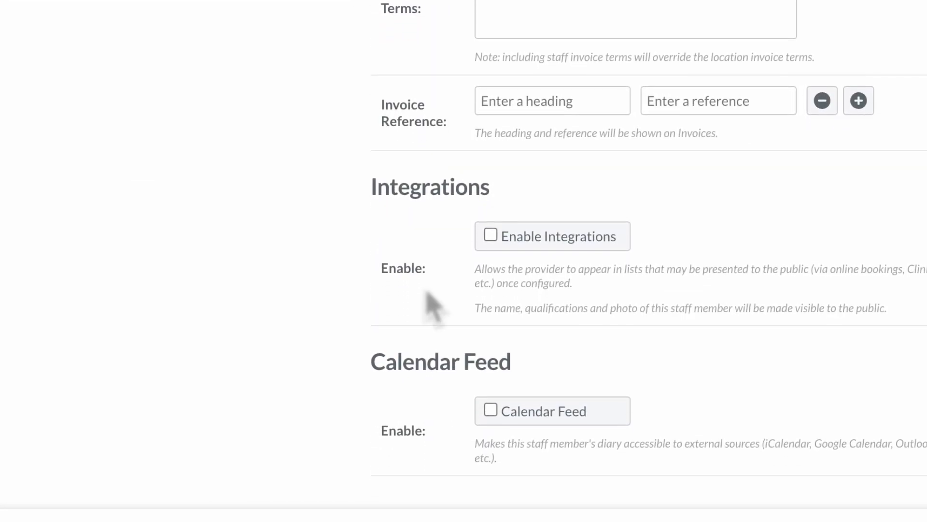
click(552, 247)
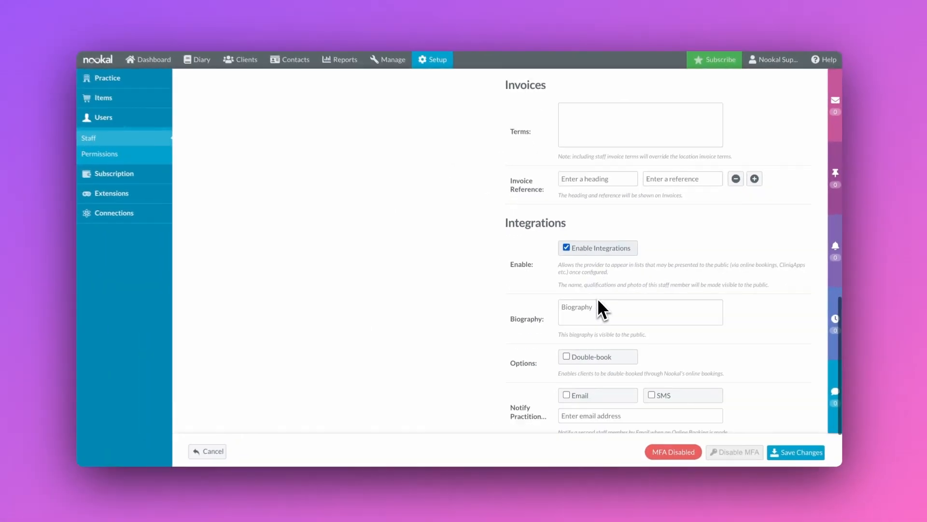
scroll(721, 447, down, 3)
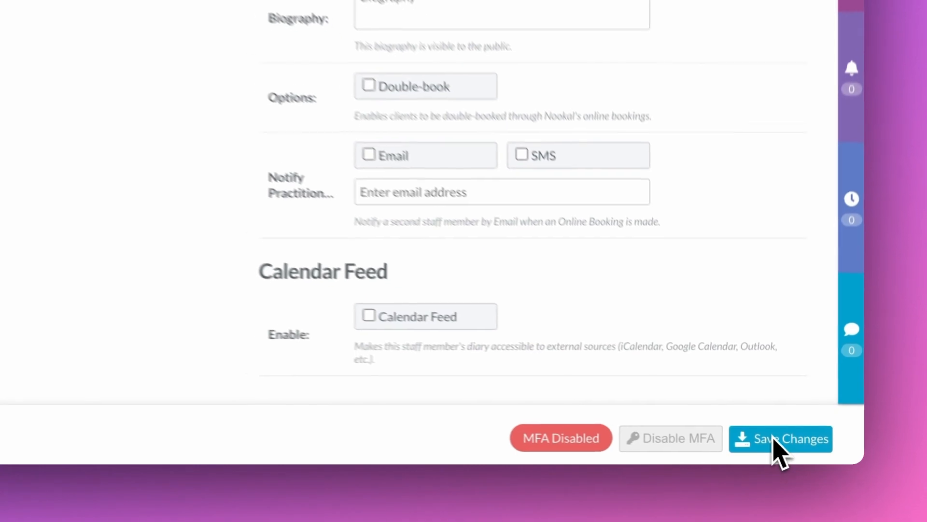
click(789, 448)
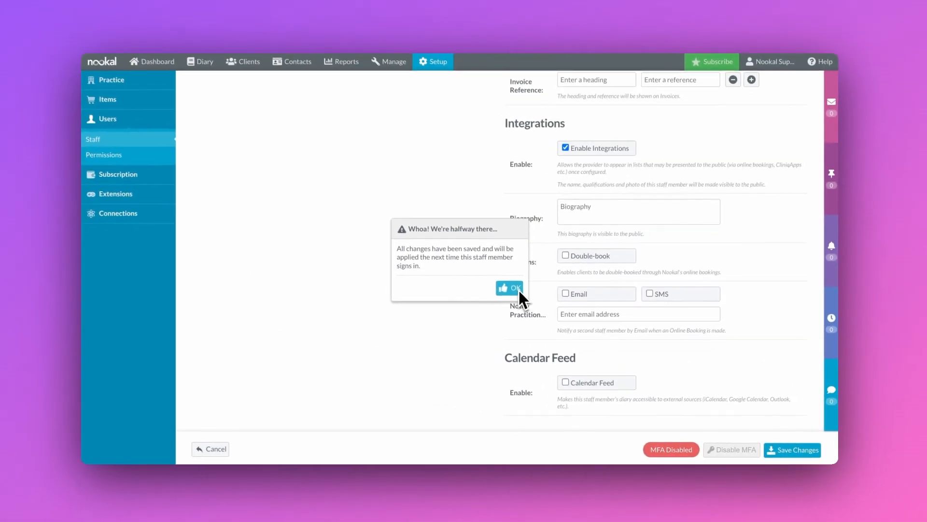
click(333, 183)
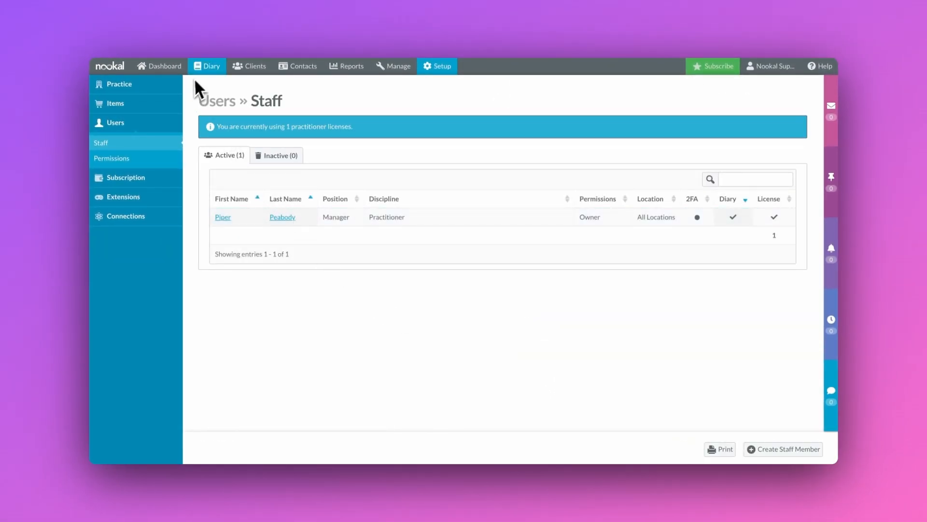
Step: Open the Diary in week view and show All Providers for May 13–19, 2024
click(206, 68)
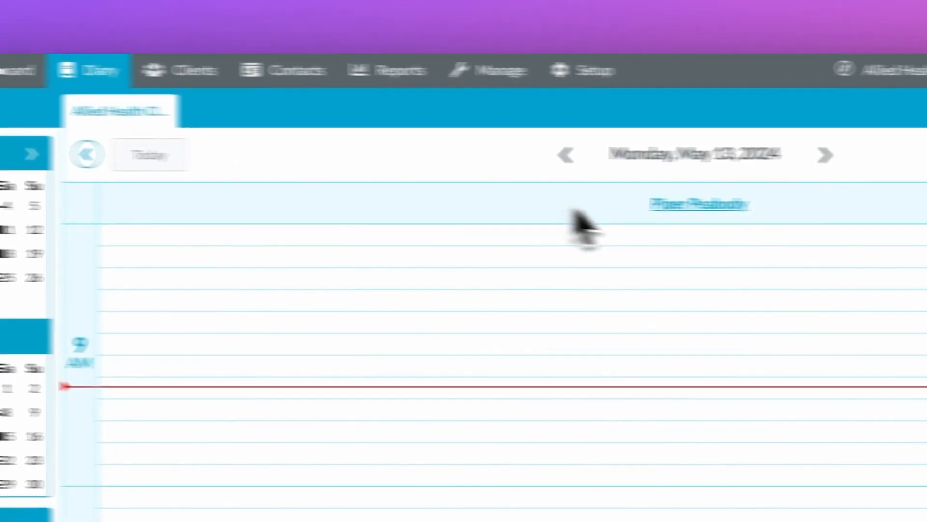
scroll(530, 290, up, 2)
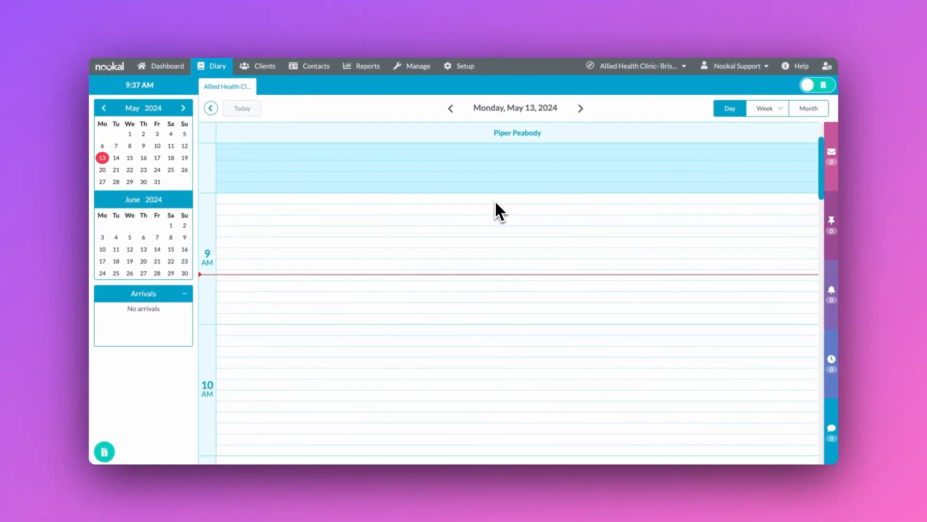
click(773, 109)
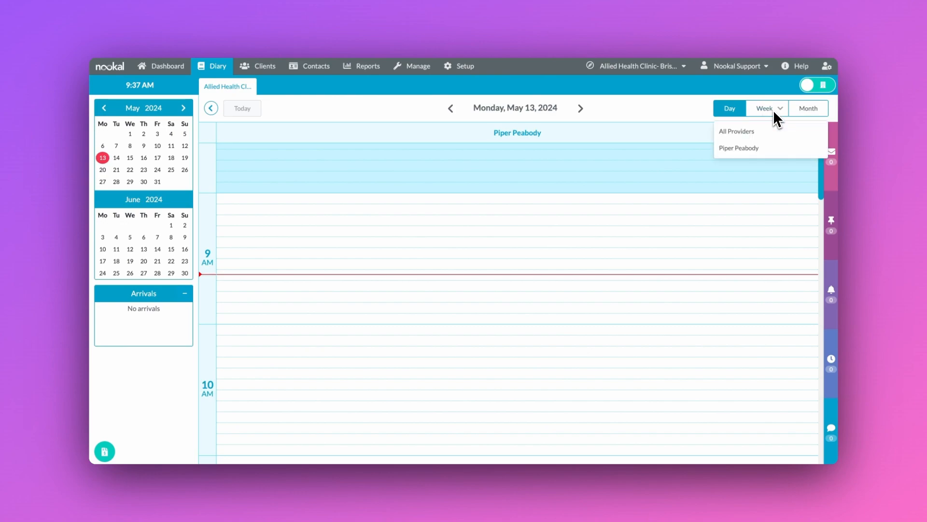
click(750, 129)
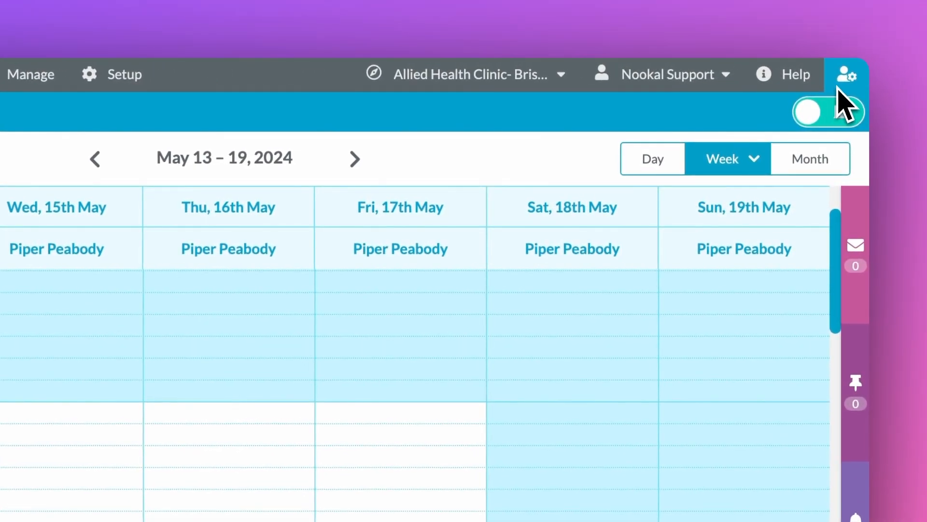
Step: Set the diary's default calendar view to Monday - Friday and hide client names
click(824, 71)
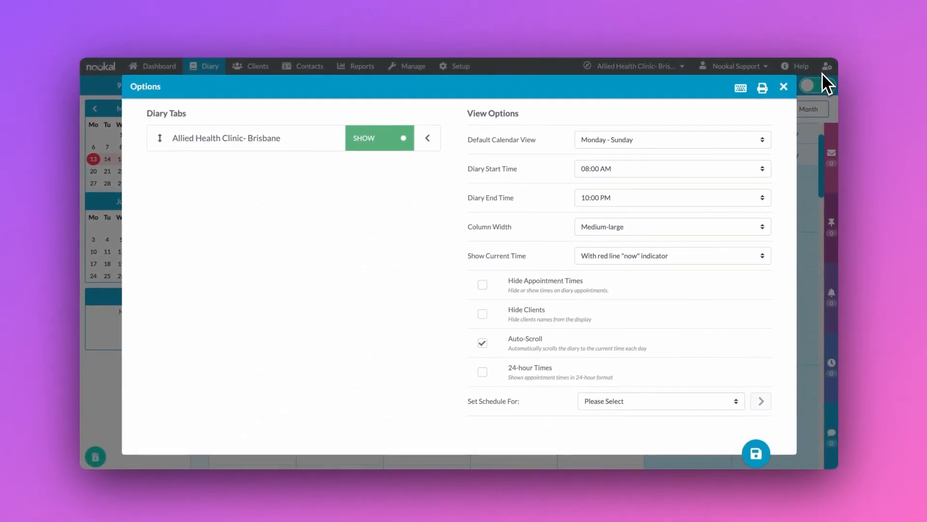
click(734, 138)
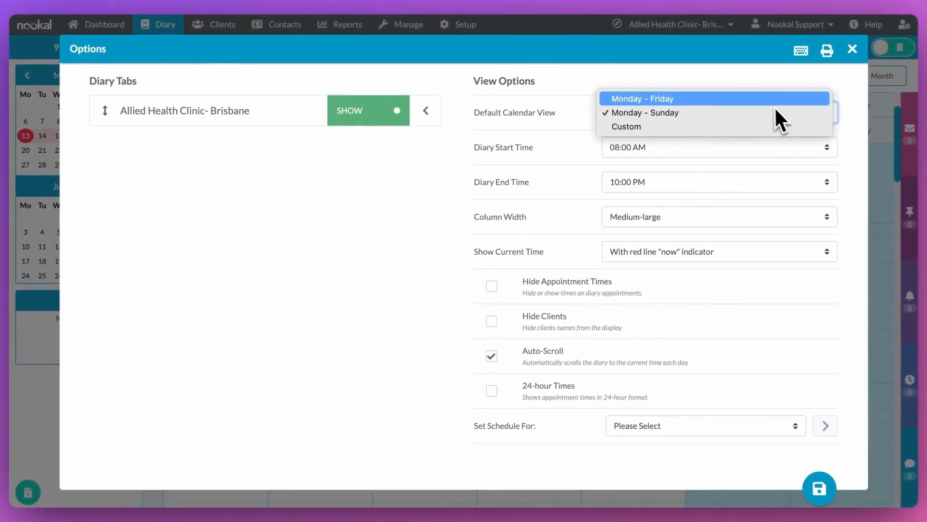
click(772, 97)
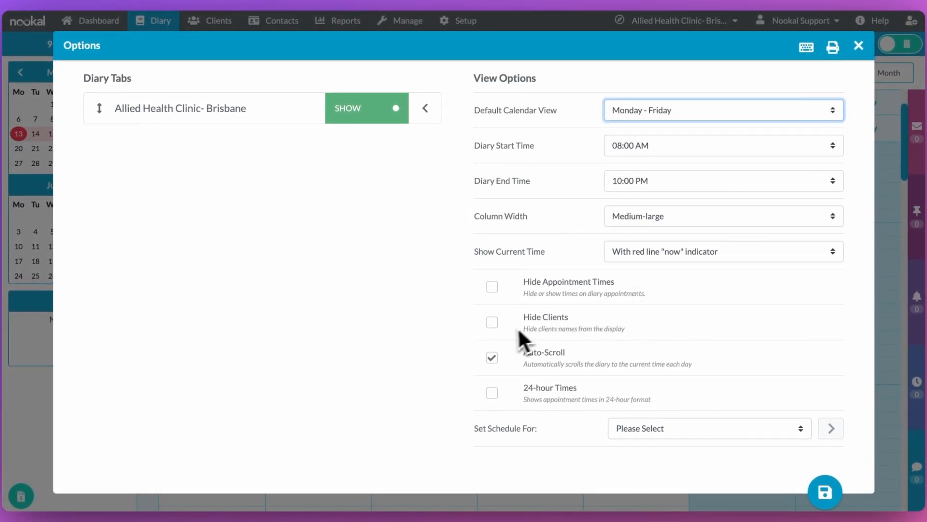
click(493, 324)
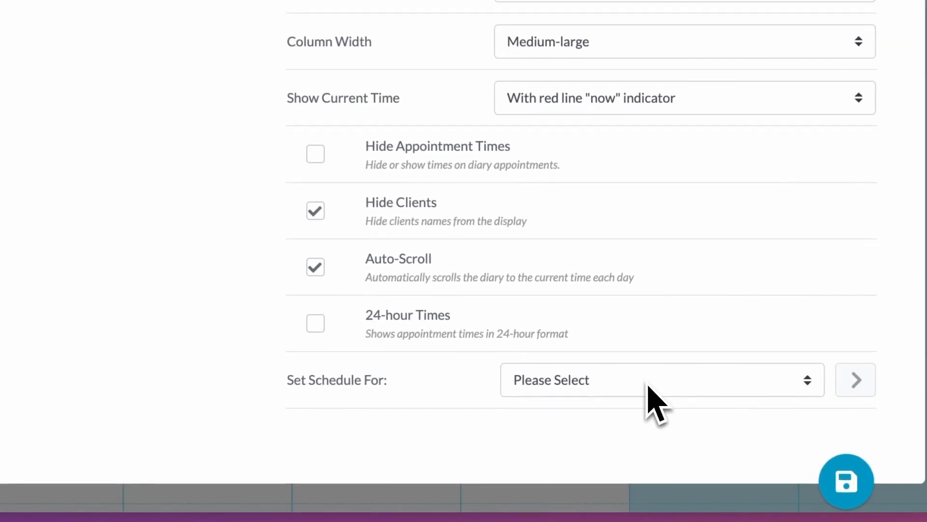
Step: Choose the practitioner under Set Schedule For and open their weekly schedules
click(701, 430)
click(619, 405)
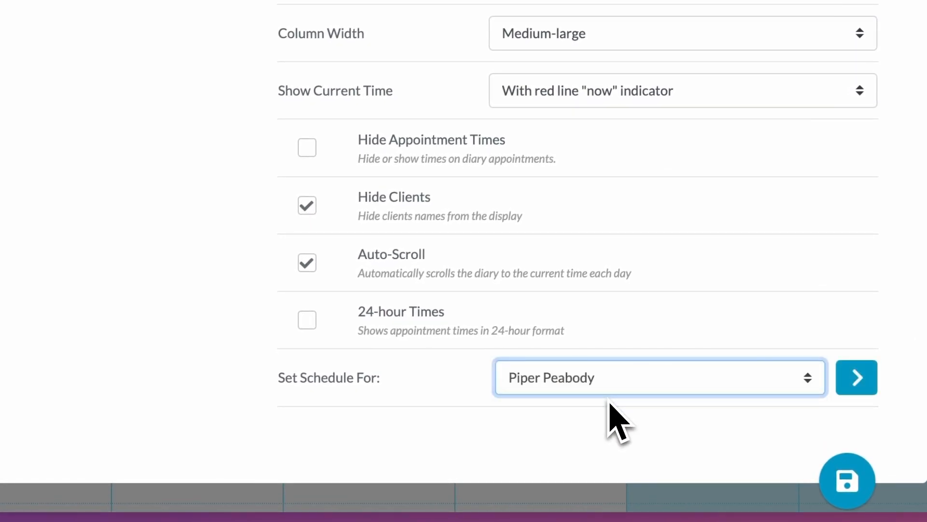
click(858, 386)
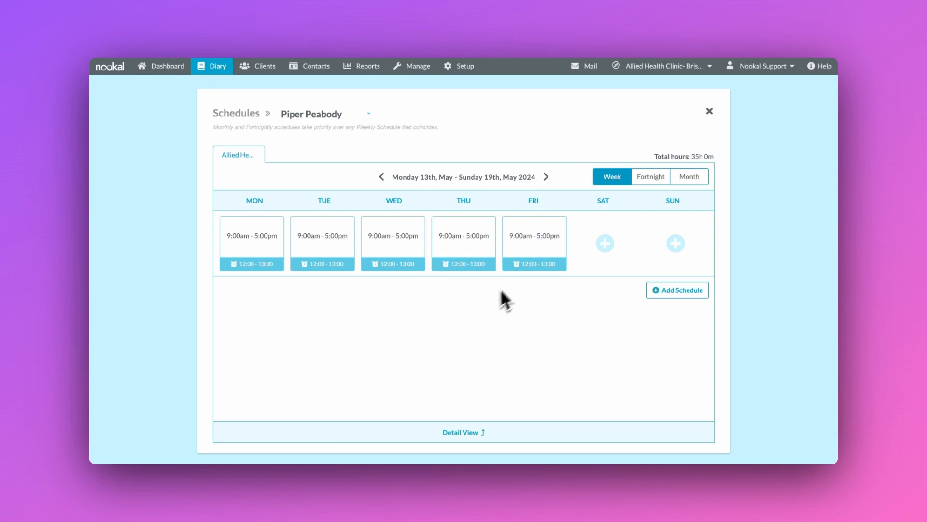
Step: Delete the practitioner's recurring Monday–Friday 9:00am–5:00pm schedule in Detail View
click(460, 432)
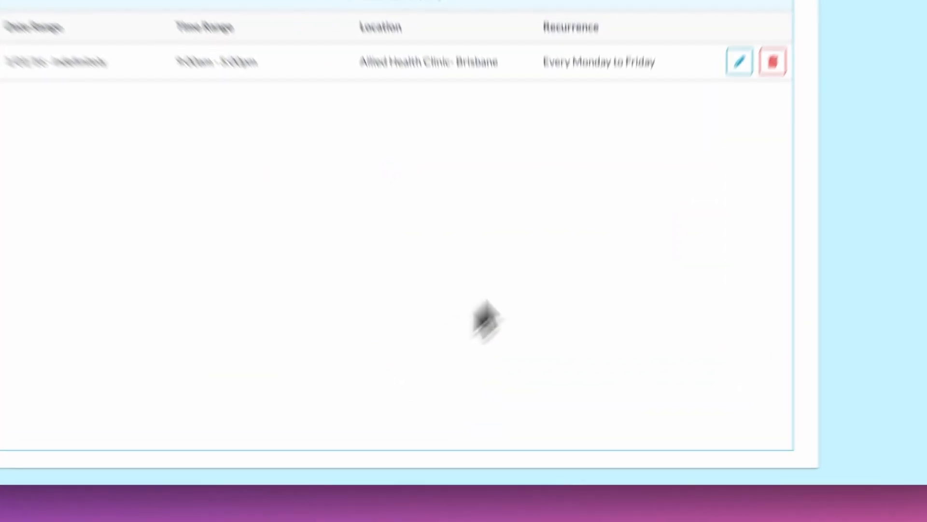
click(643, 151)
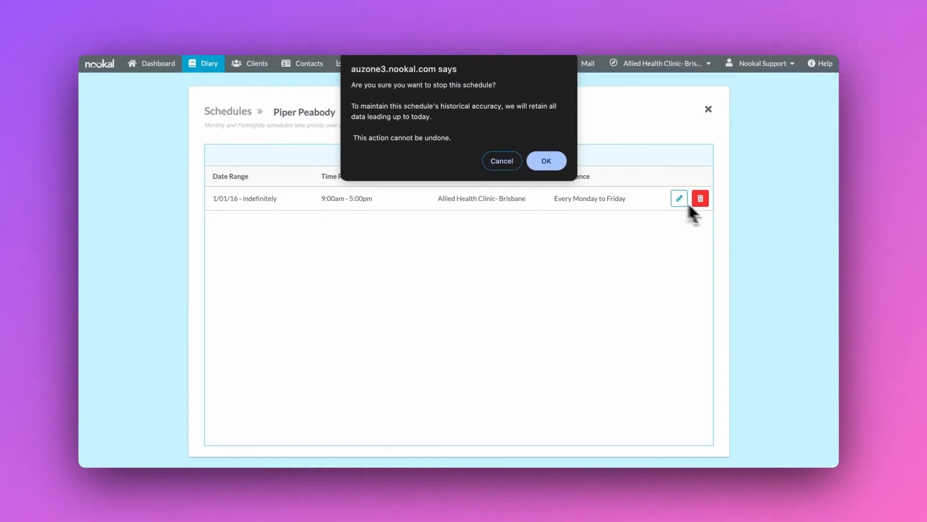
click(547, 161)
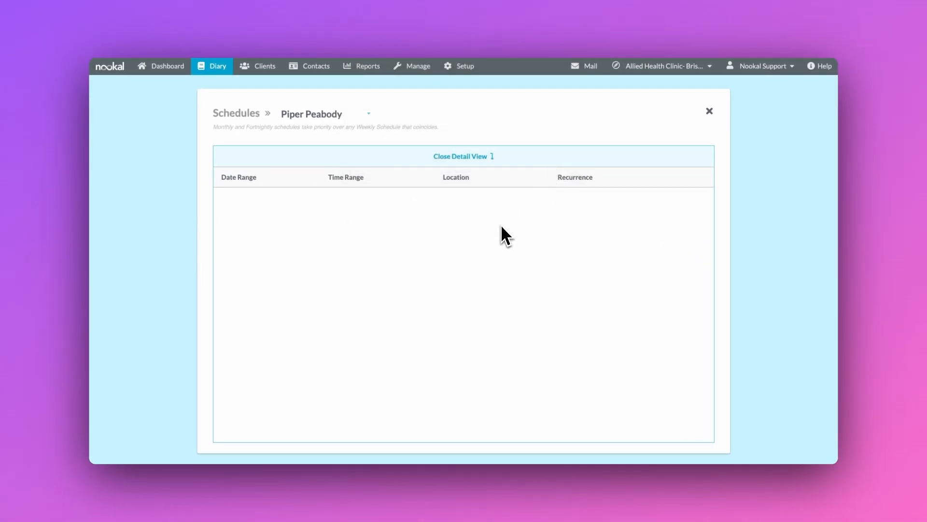
click(488, 156)
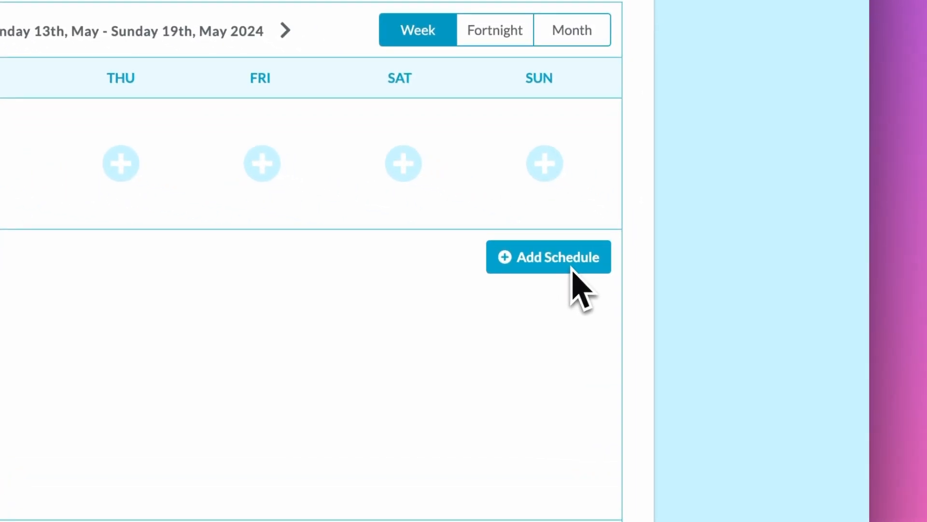
Step: Add a Work Week schedule for Monday, Wednesday and Friday, 09:00 AM to 02:00 PM
click(573, 268)
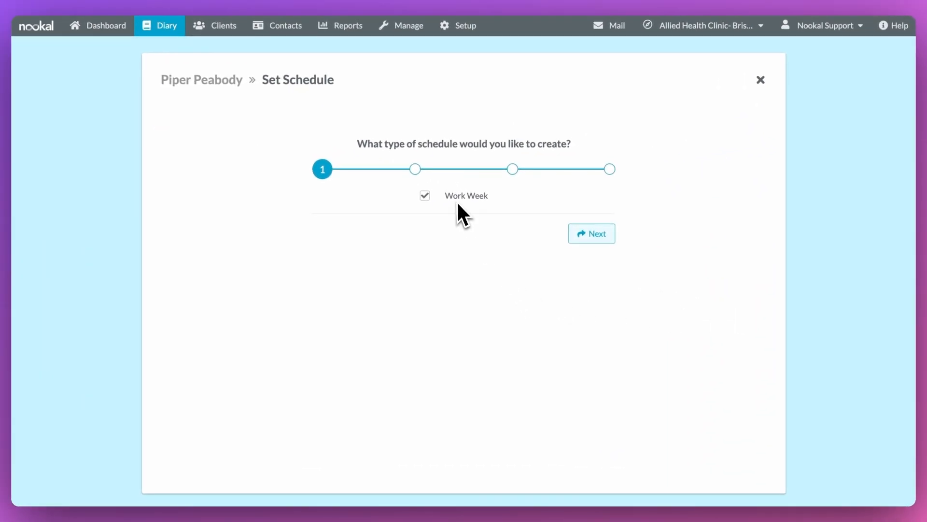
click(589, 233)
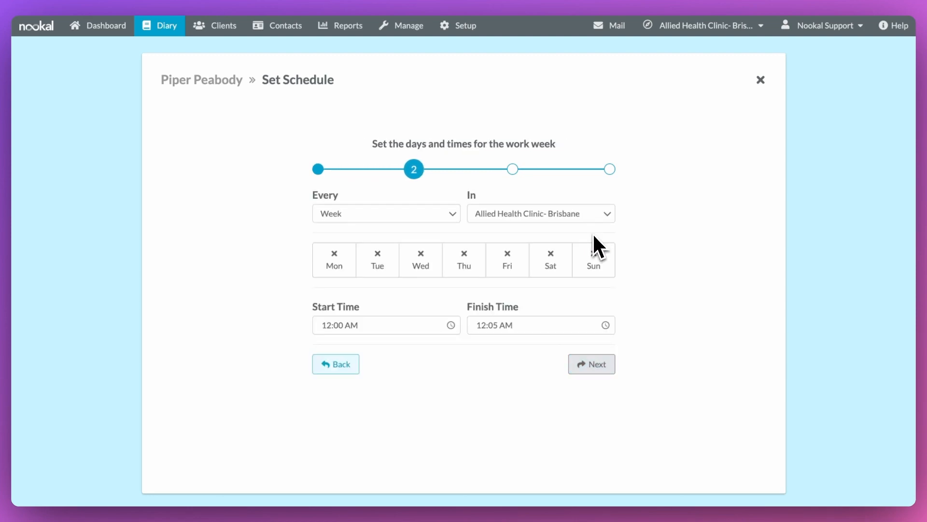
click(336, 269)
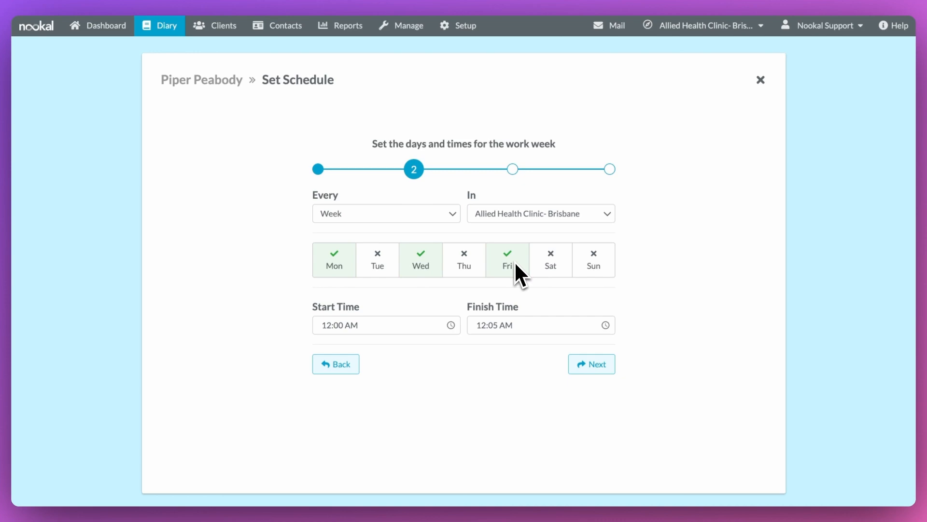
click(352, 332)
text(09)
key(Tab)
key(Tab)
key(Tab)
text(02:00)
click(612, 366)
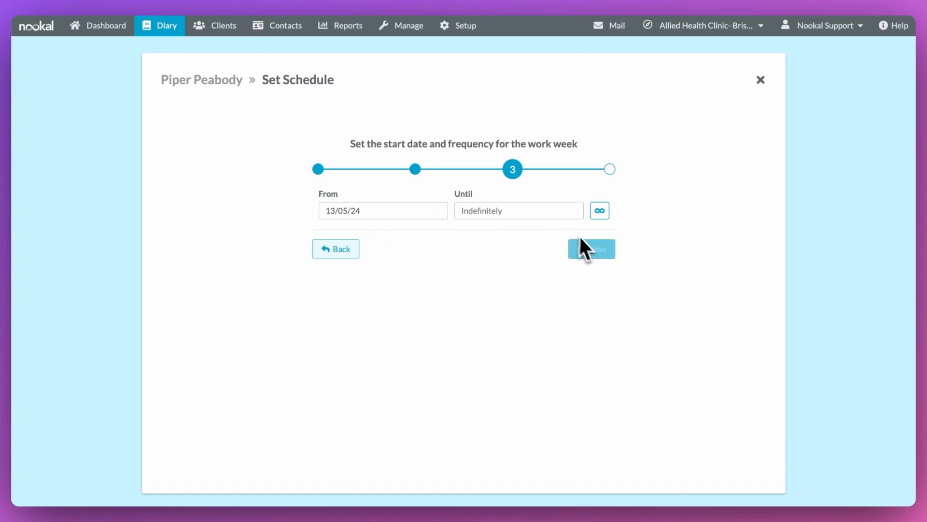
Step: Keep the 13/05/24 start, add an 11:00–11:30 'Tea Break' break, and save
click(595, 250)
click(480, 201)
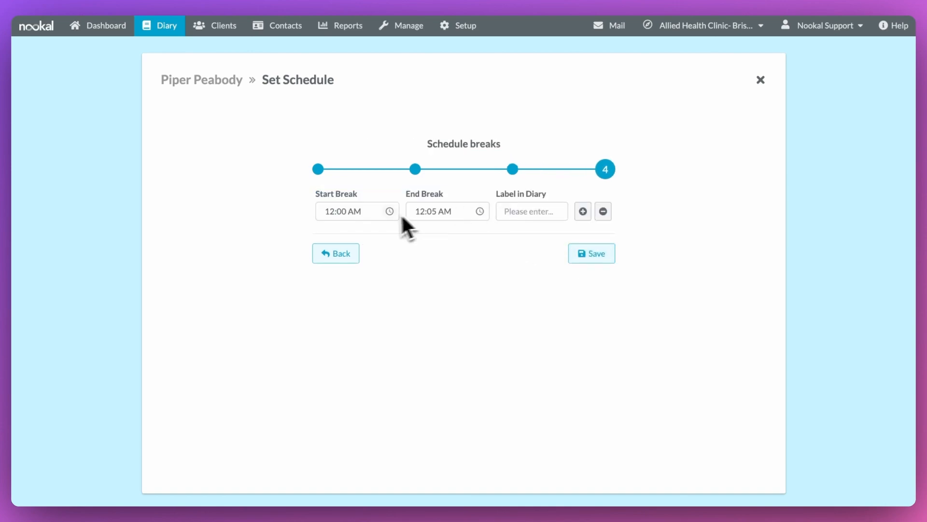
text(1)
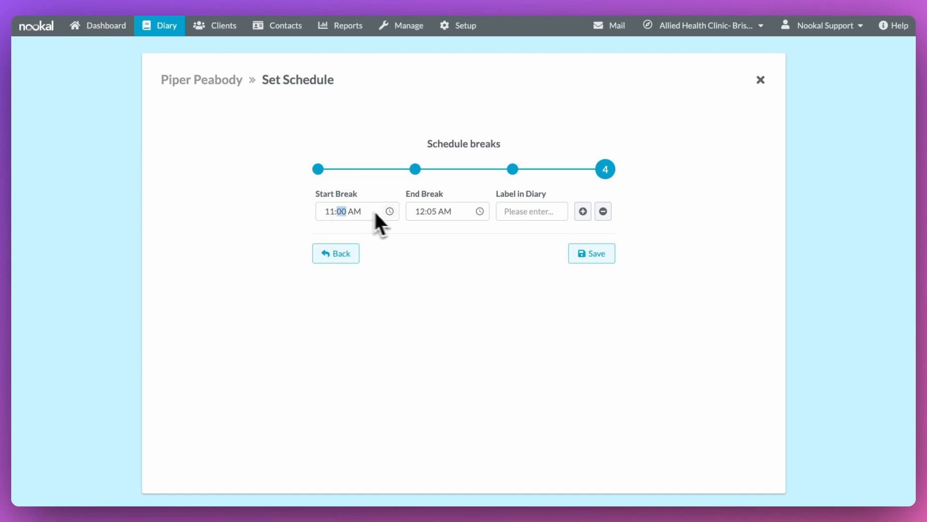
text(1130)
click(522, 218)
text(Tea Bre)
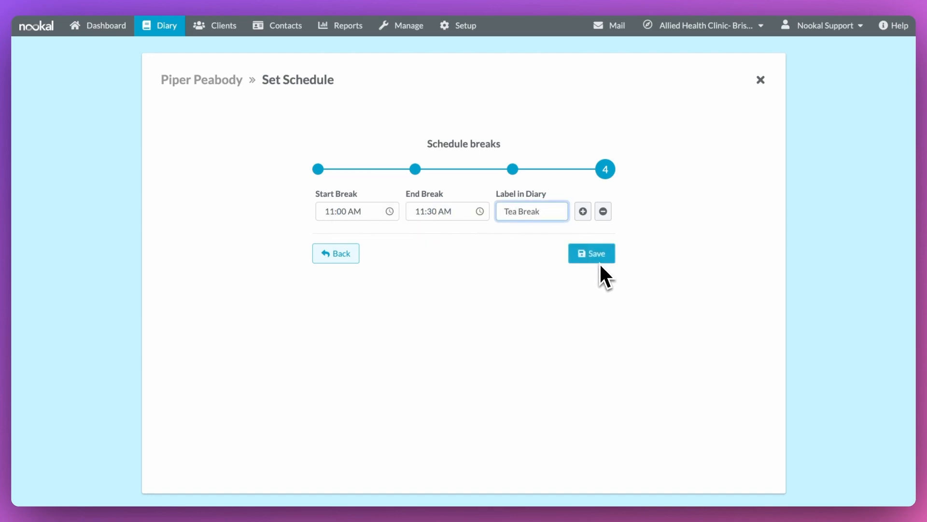
text(ak)
click(600, 261)
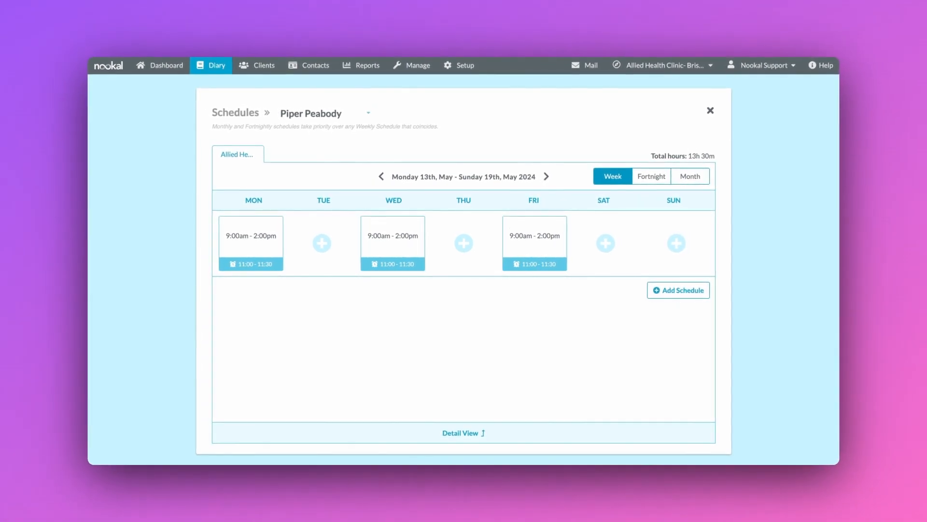
Step: Close the schedules, check Friday 17 May's Tea Break block, then go to Contacts
click(708, 112)
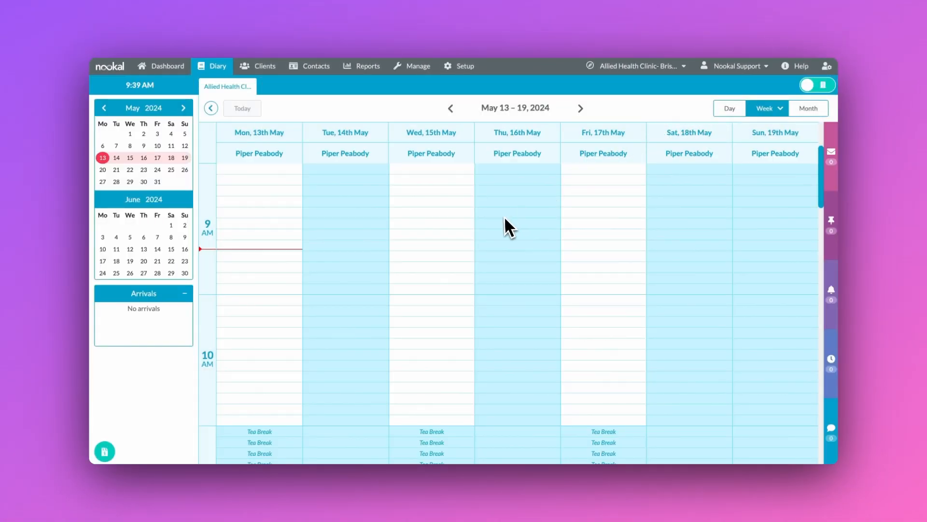
click(604, 132)
scroll(546, 230, down, 6)
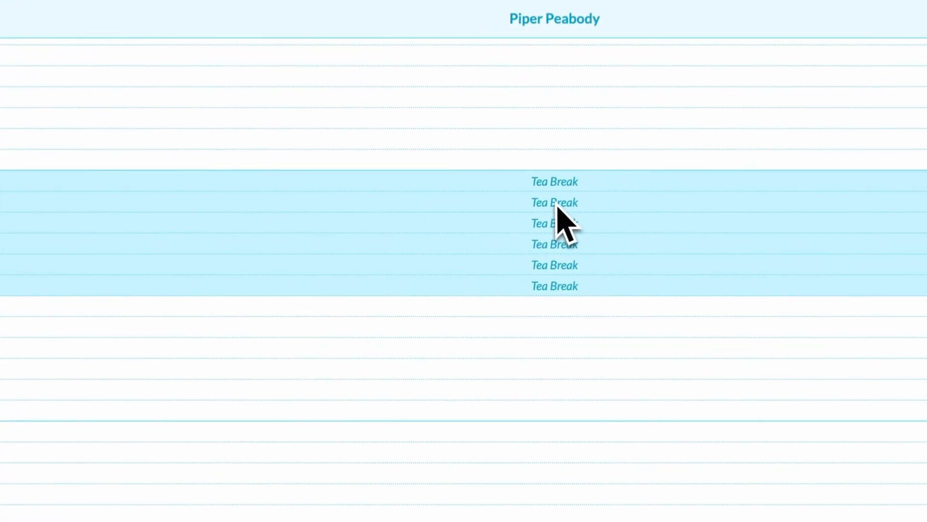
scroll(511, 272, up, 6)
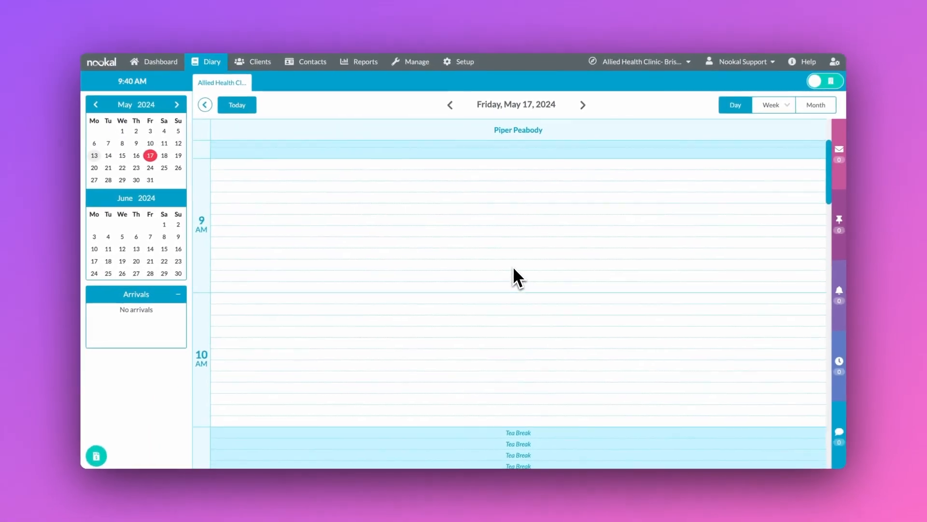
click(319, 66)
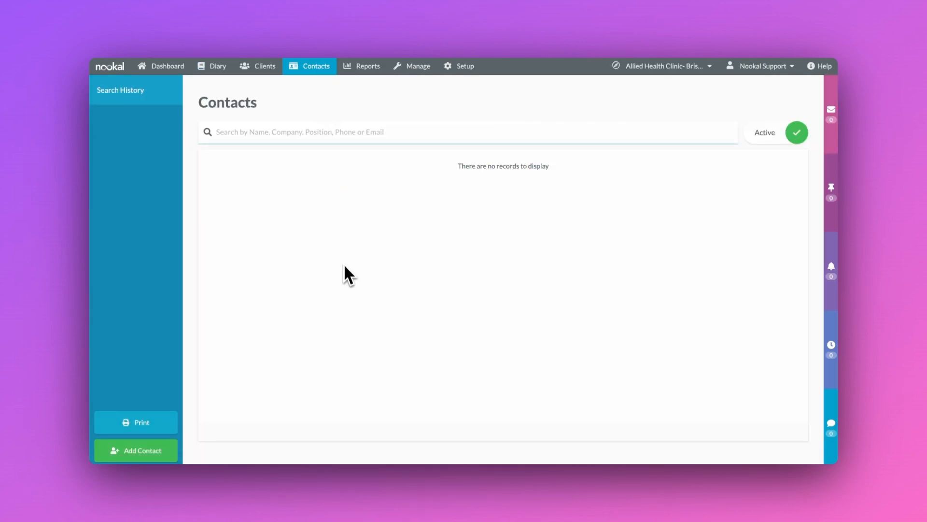
Step: Start a new contact with the doctor's name as company, title Dr, first and last name
click(163, 450)
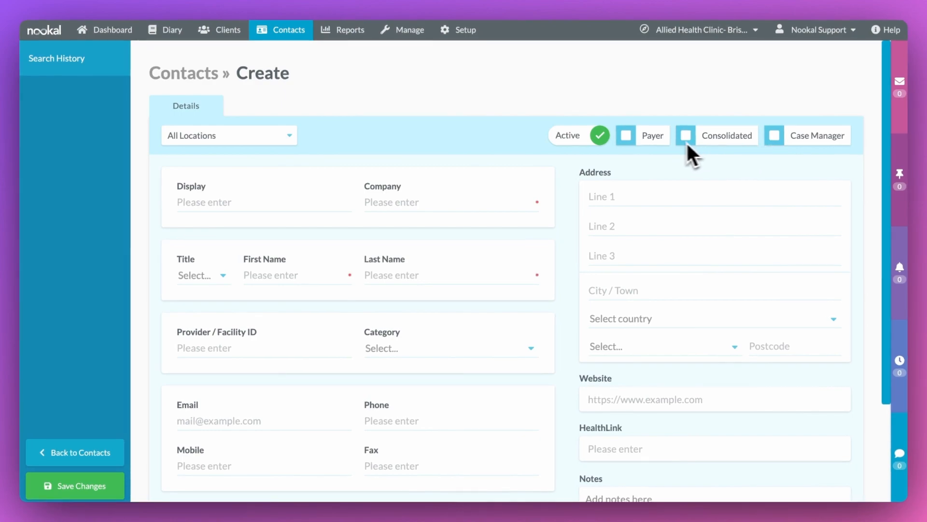
click(442, 204)
click(207, 276)
click(188, 302)
key(Tab)
Step: Set the contact's category to Doctor and Provider / Facility ID to 1234
click(424, 350)
text(Doctor)
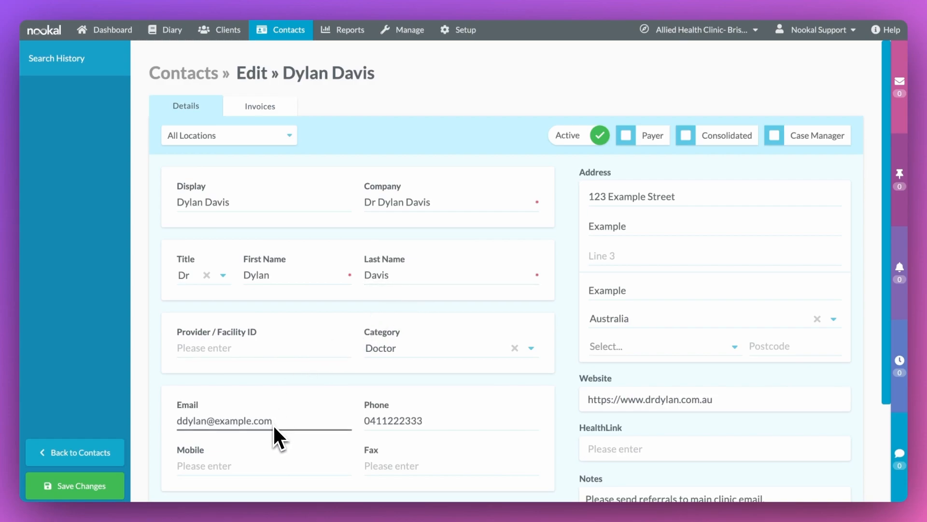
click(227, 350)
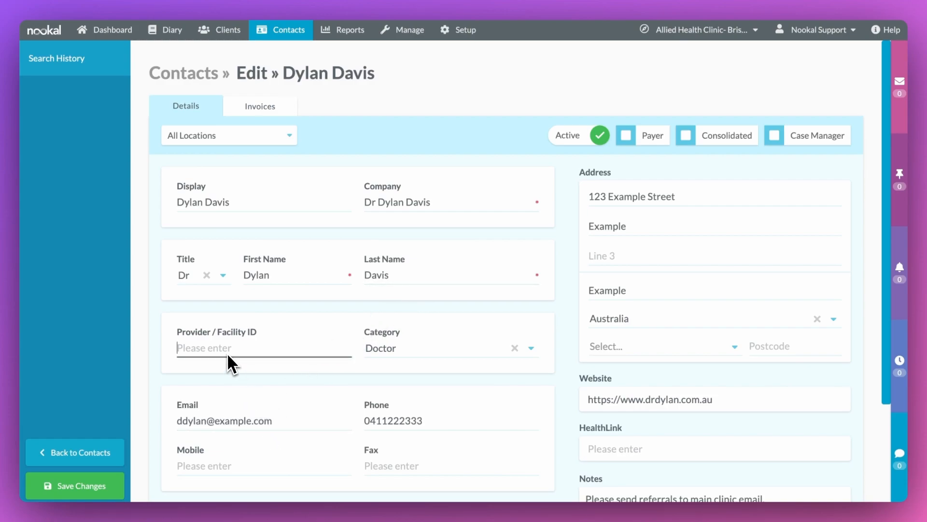
text(1234)
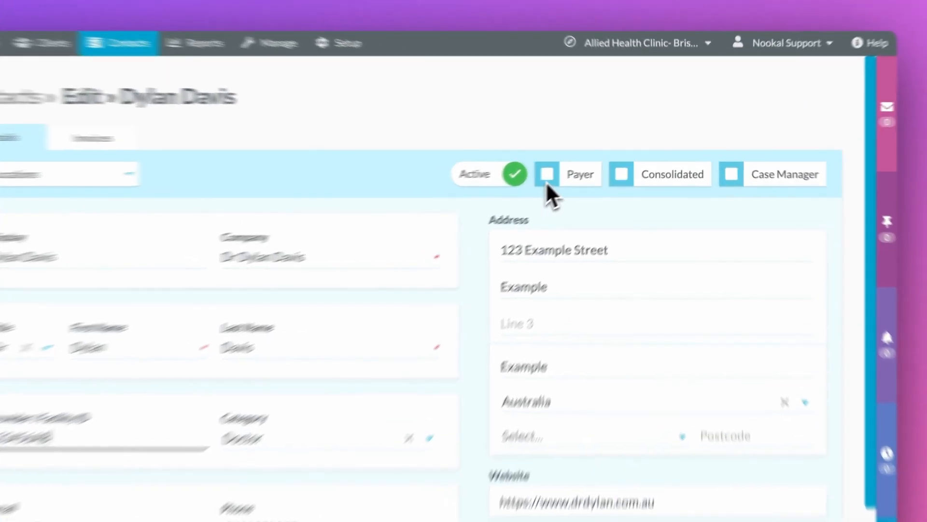
Step: Adjust the Payer and Case Manager checkboxes and save the contact
click(626, 135)
click(645, 253)
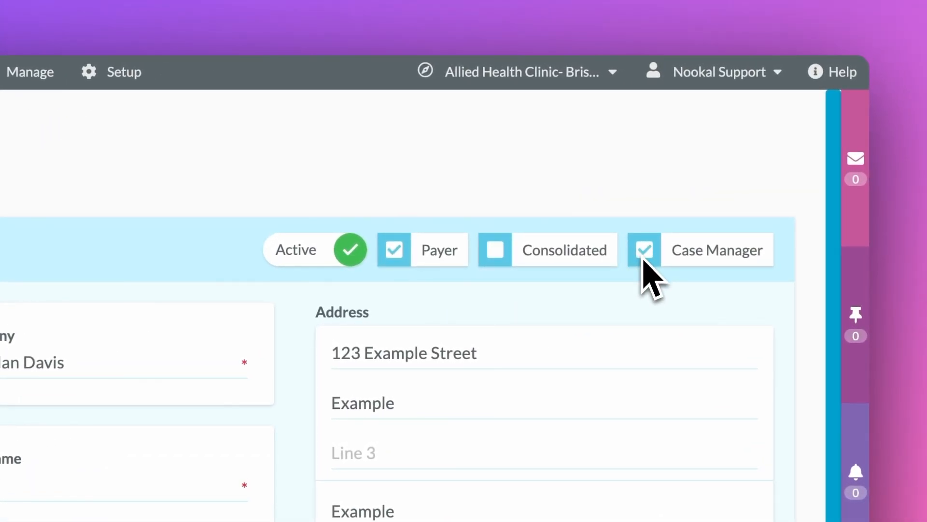
click(644, 252)
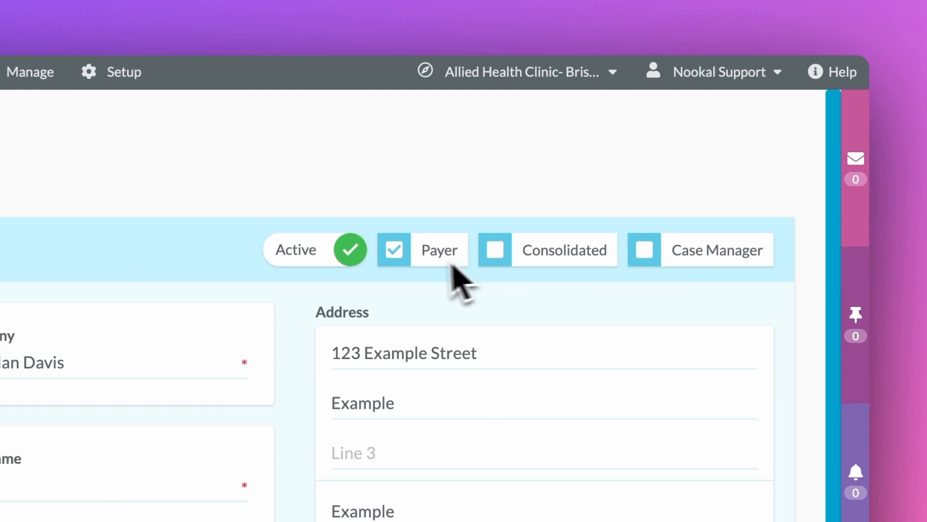
click(397, 259)
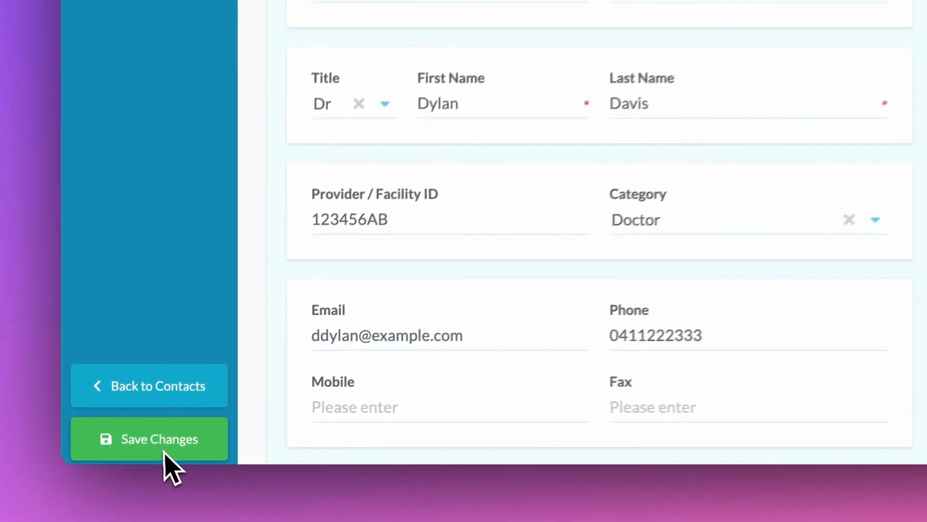
click(163, 452)
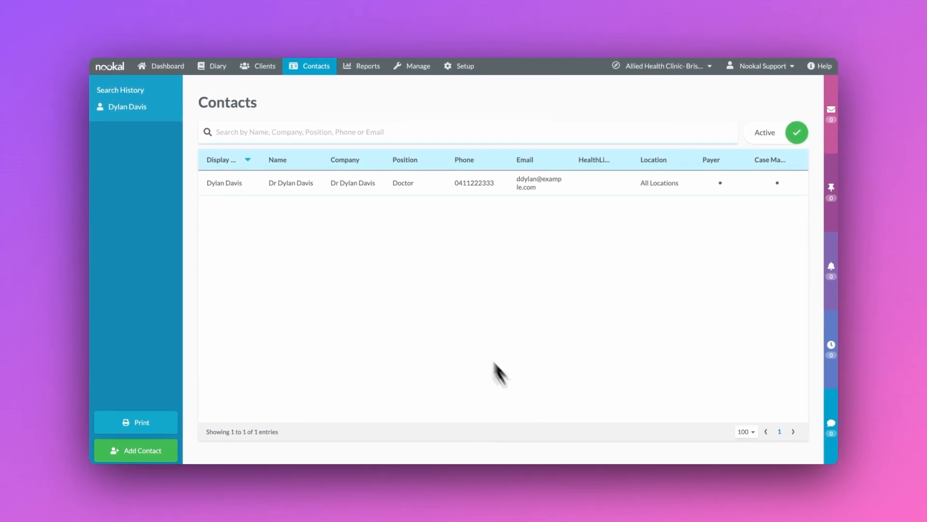
Step: Create a new reminder under Manage > Reminders titled 'Daily Appointment Reminders'
click(416, 68)
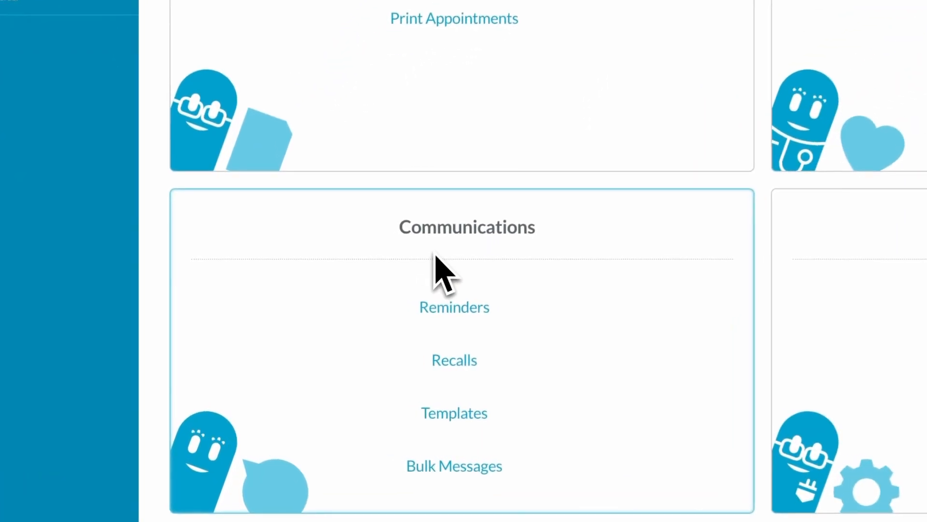
click(450, 304)
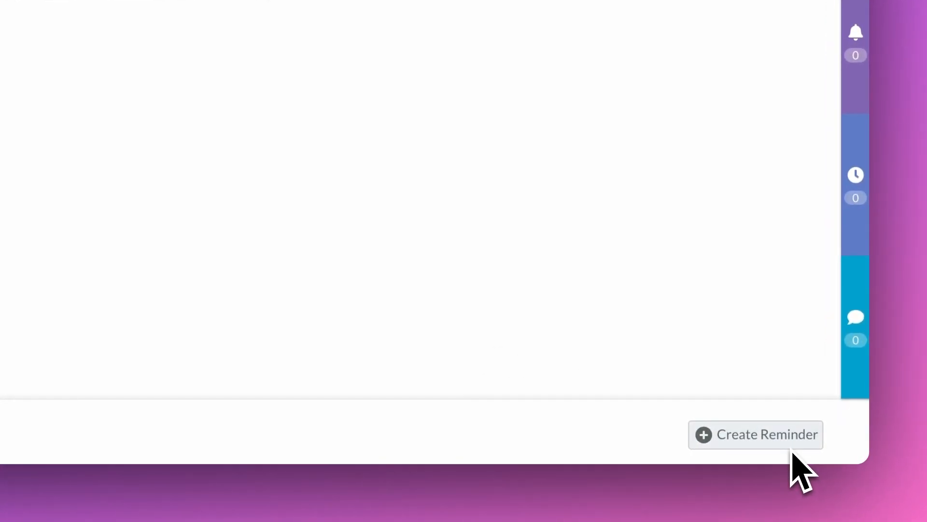
click(791, 448)
click(436, 191)
text(Daily Appointment Reminders)
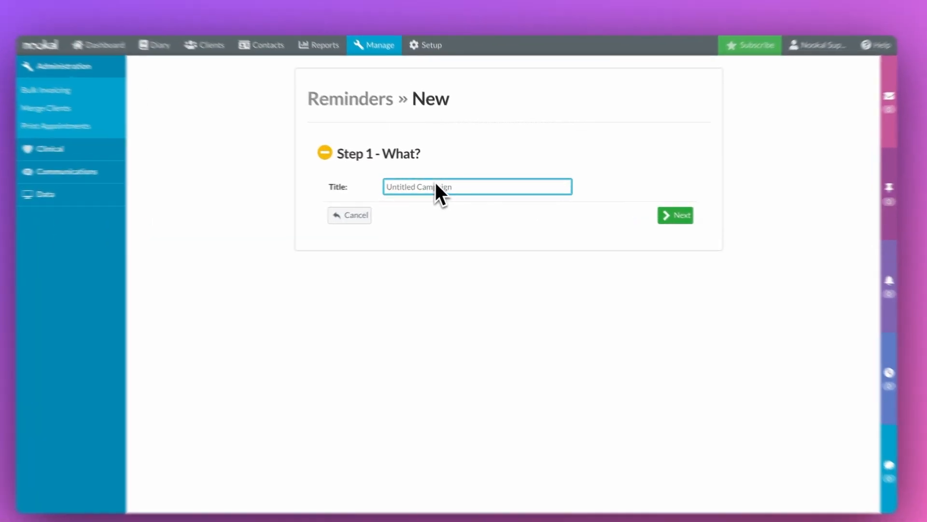
click(709, 221)
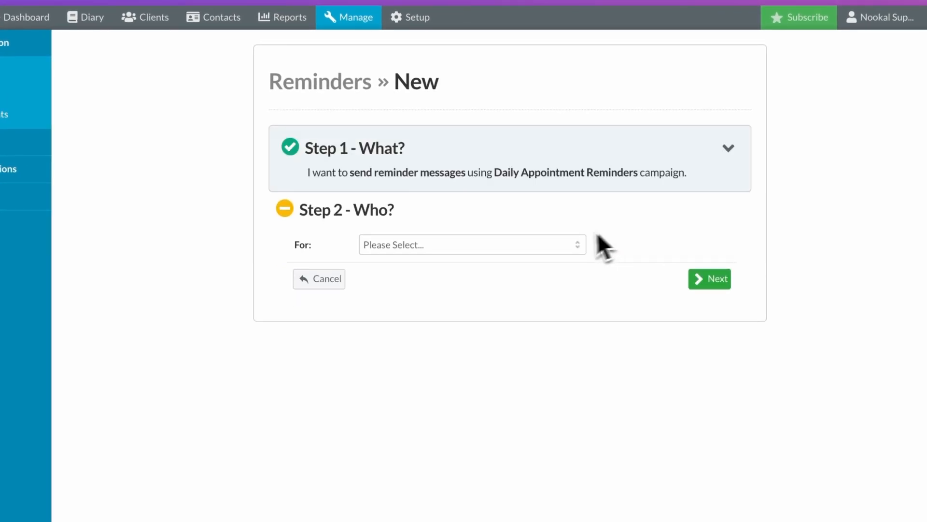
Step: Target the reminder at Services, covering All Services, All Locations and All Providers
click(564, 246)
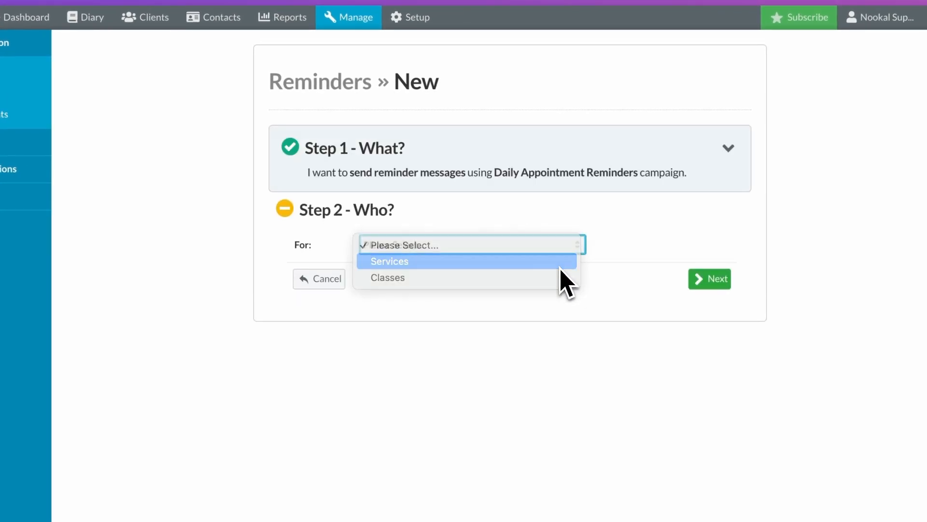
click(560, 265)
click(558, 279)
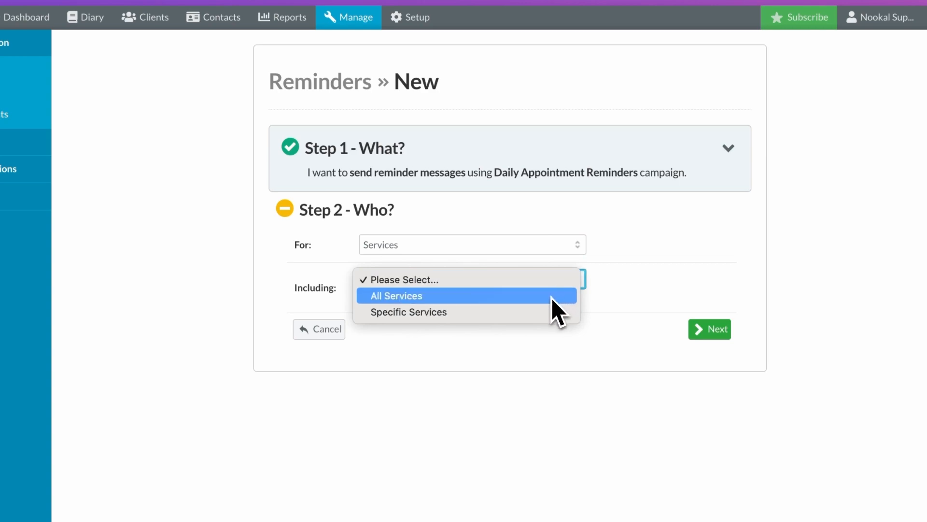
click(551, 297)
click(547, 328)
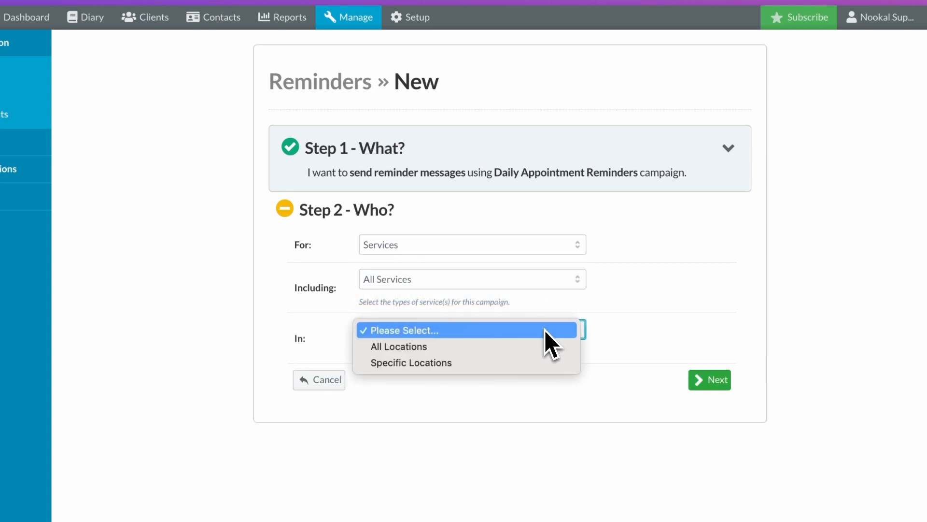
click(545, 346)
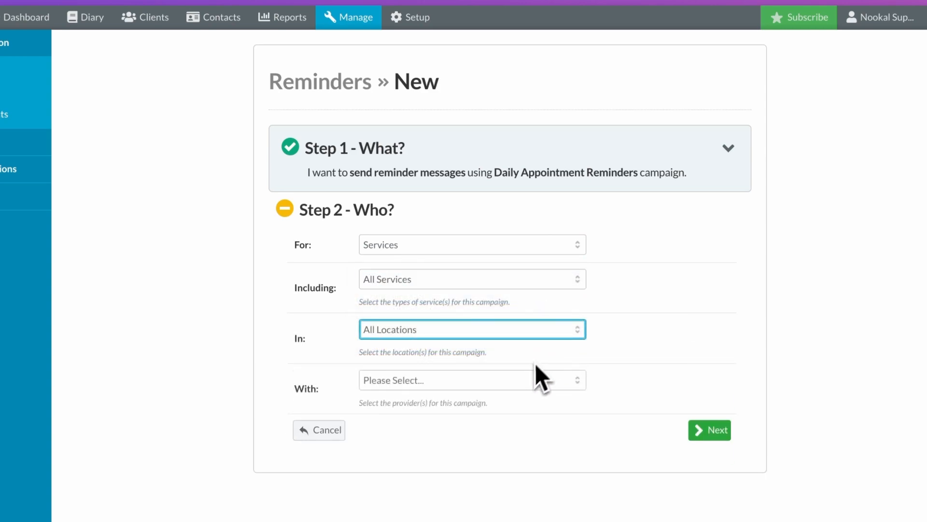
click(528, 379)
click(529, 396)
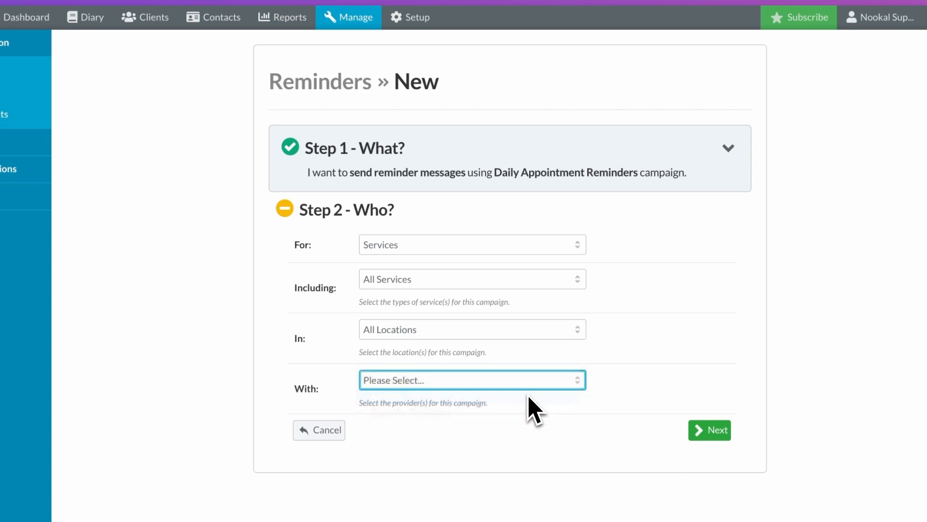
click(722, 438)
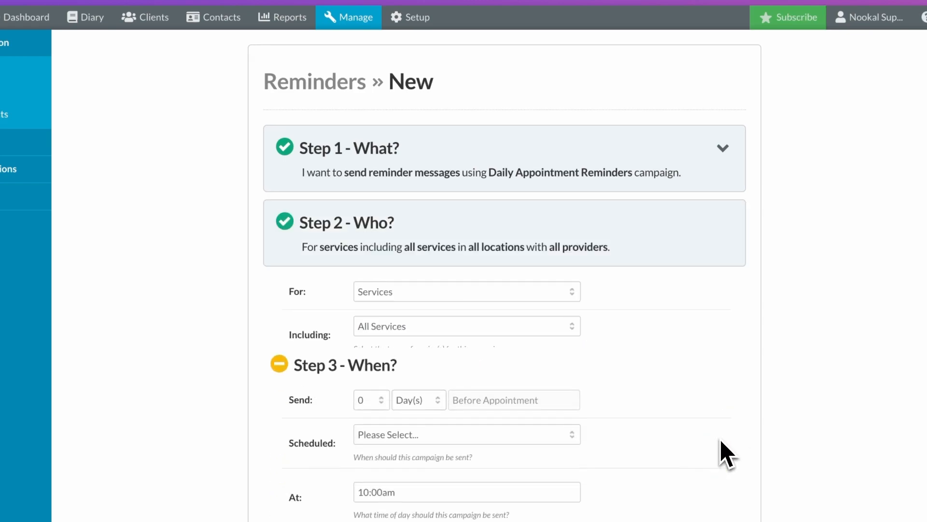
Step: Send the reminder 1 day before, scheduled every day, skipping weekends
click(390, 322)
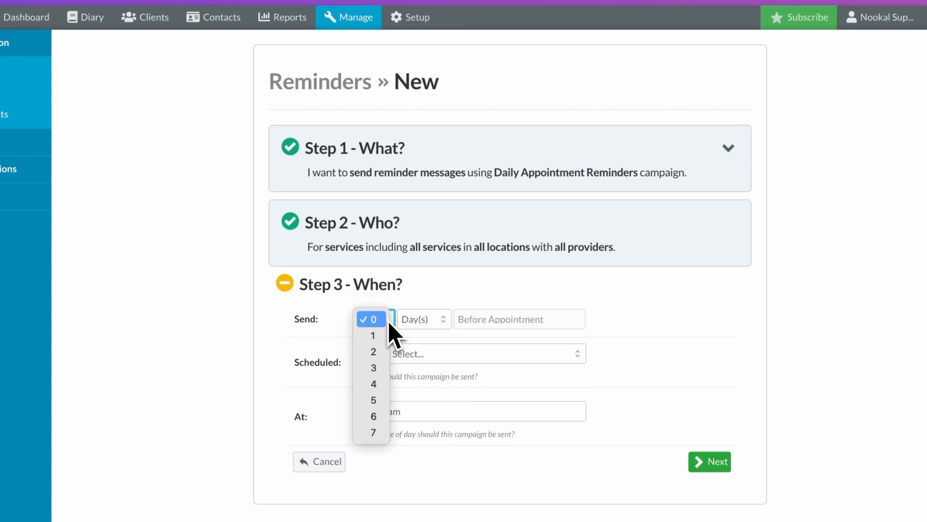
click(381, 337)
click(473, 356)
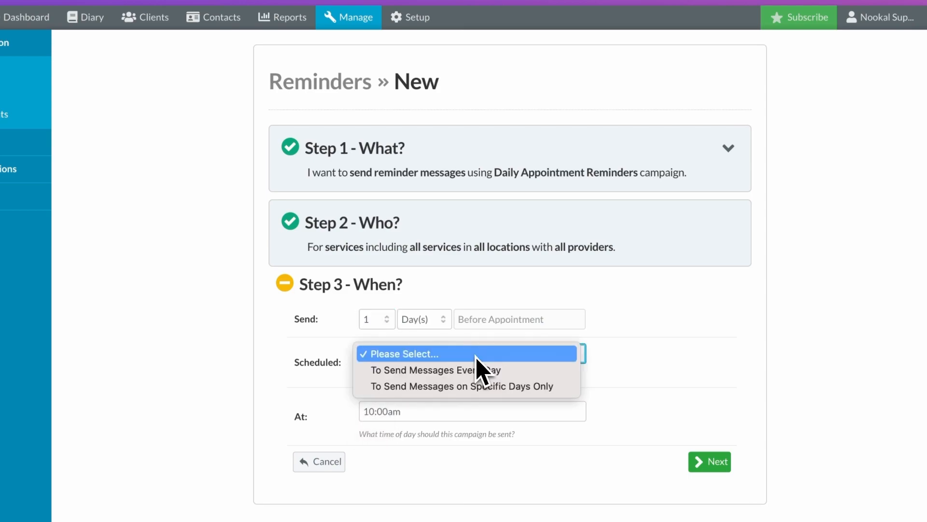
click(487, 370)
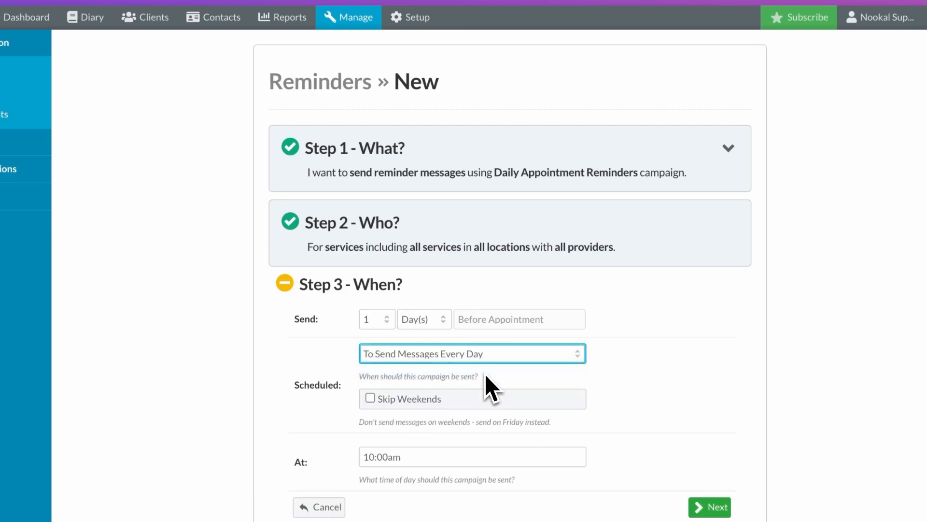
click(371, 399)
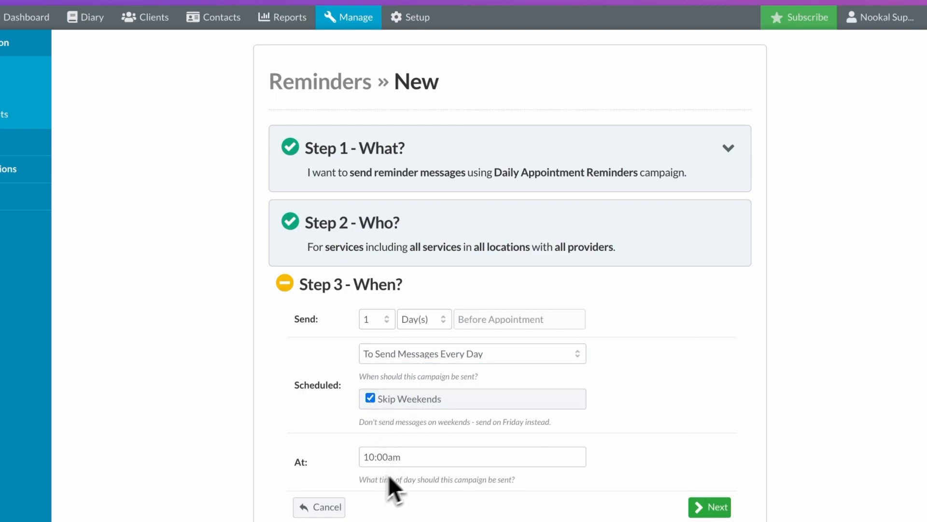
Step: Keep the reminder sent as Email and begin the message with 'Hi'
click(717, 502)
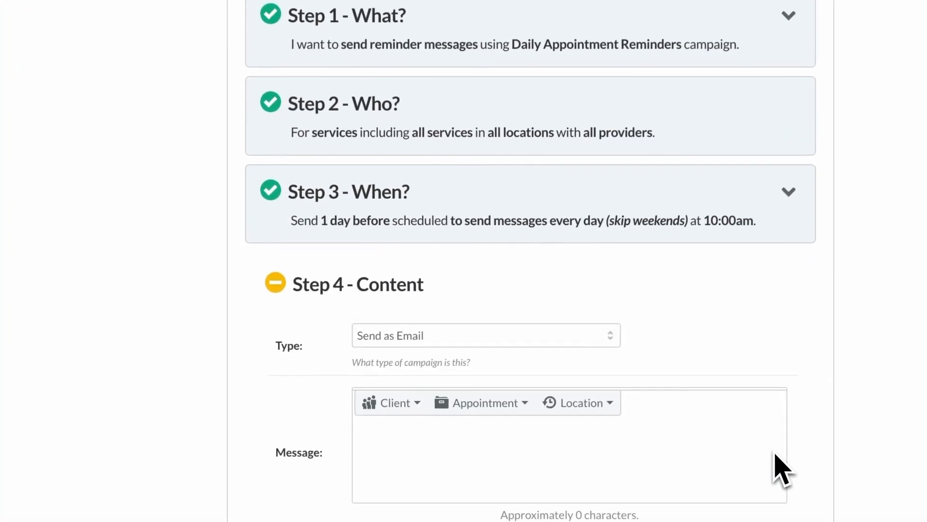
click(593, 336)
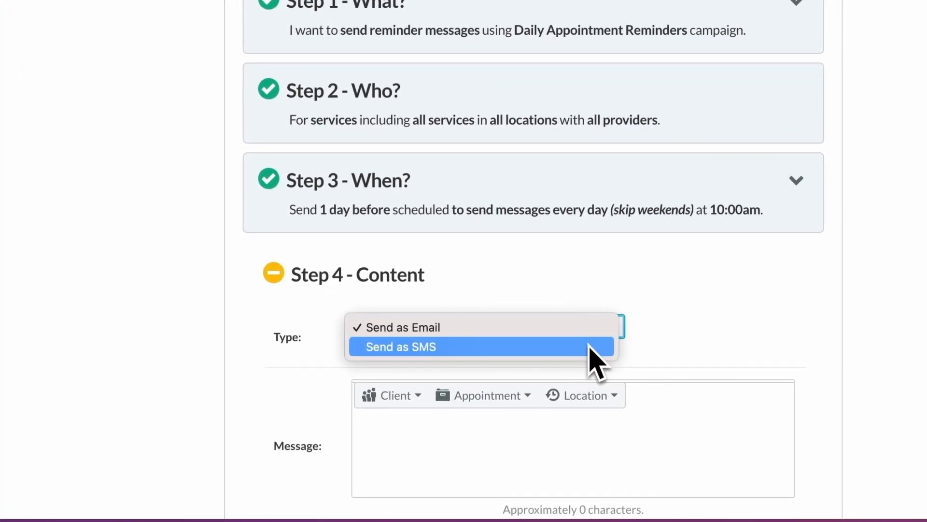
click(589, 333)
click(424, 434)
text(Hi)
Step: Insert client first name, 'that you have an appointment tomorrow', then appointment day, date, month
click(391, 395)
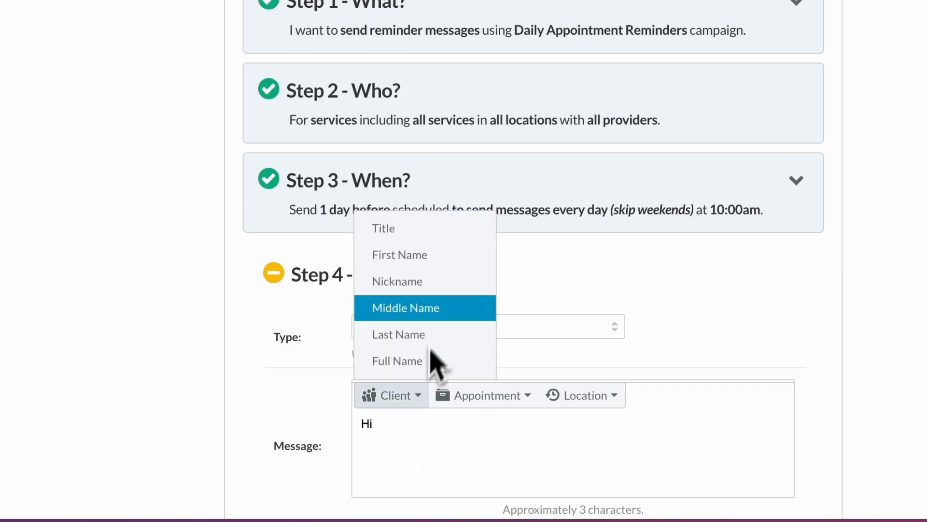
click(441, 263)
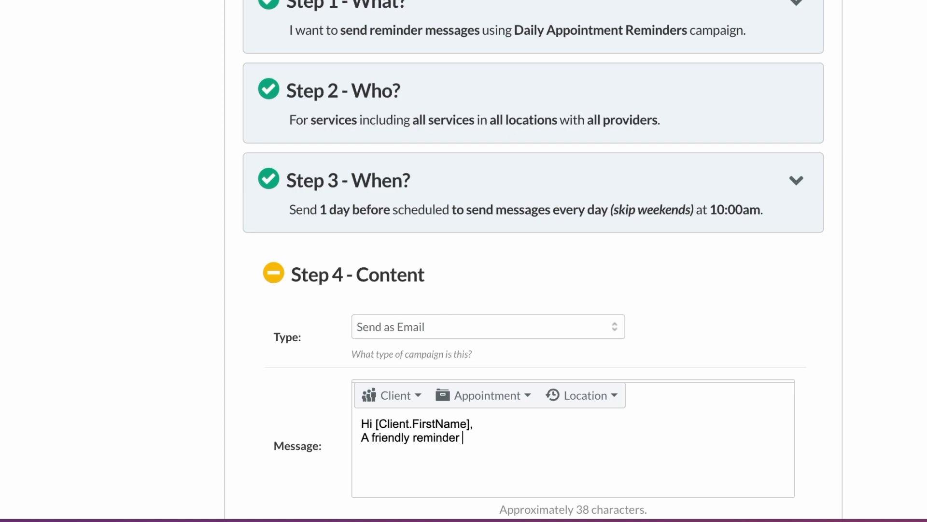
text(that you have an appointment tomorrow)
click(511, 398)
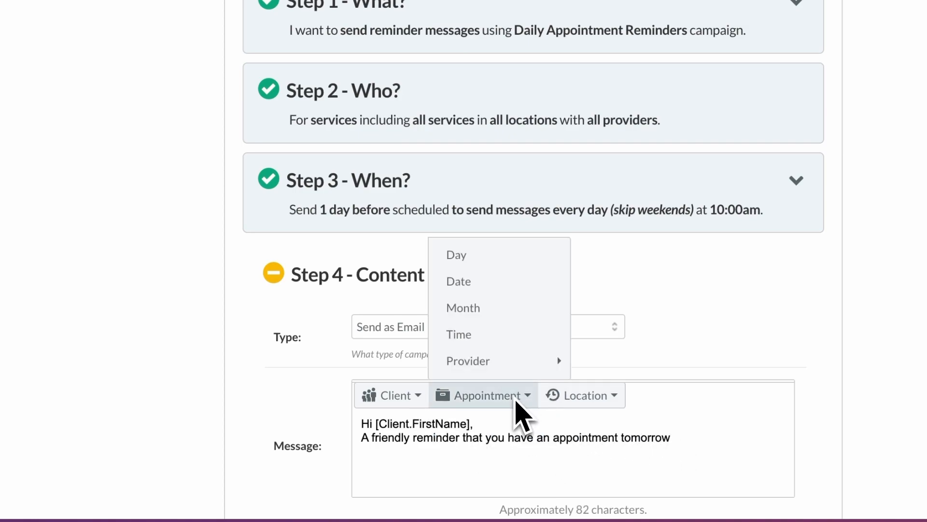
click(485, 256)
click(496, 395)
click(492, 282)
click(489, 394)
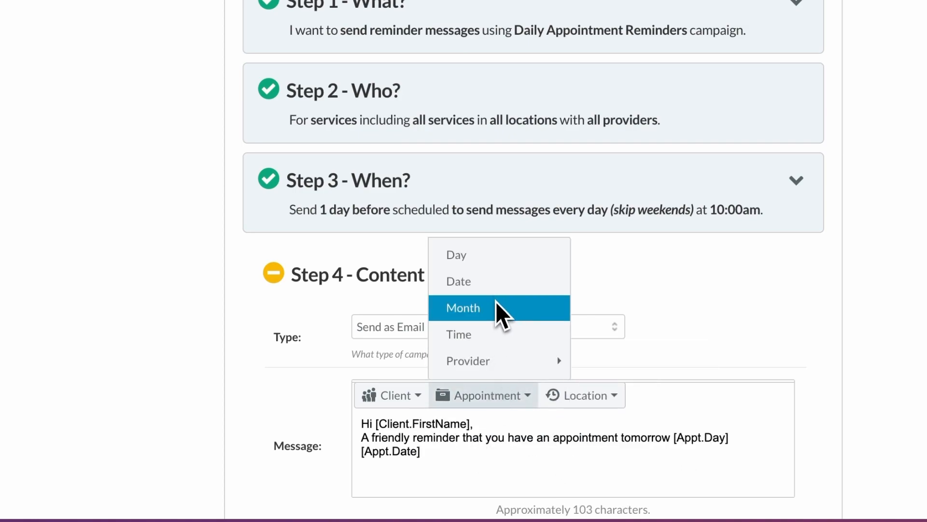
click(496, 308)
Step: Finish the message with 'at', the appointment time and 'with', then save the campaign
click(502, 398)
click(511, 459)
text(at)
click(483, 395)
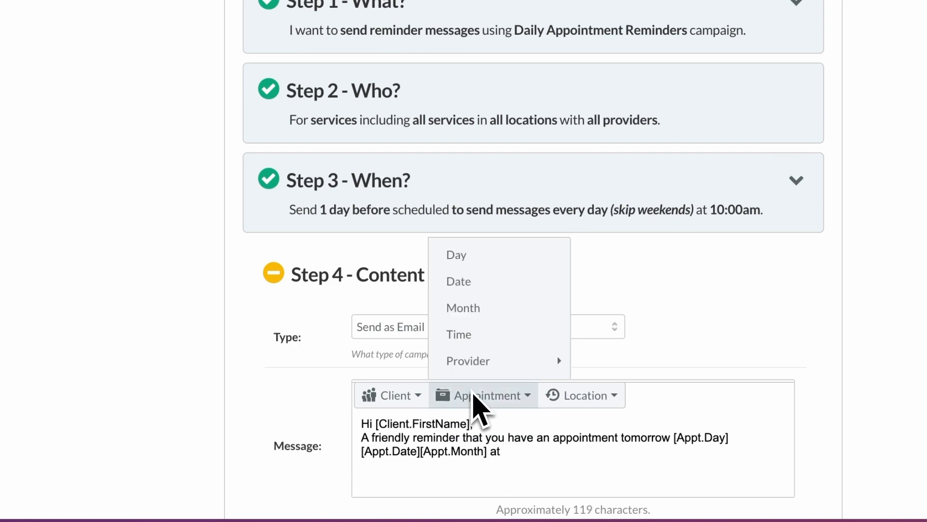
click(491, 333)
text(with [Provider.Title][Provider.LastName]....)
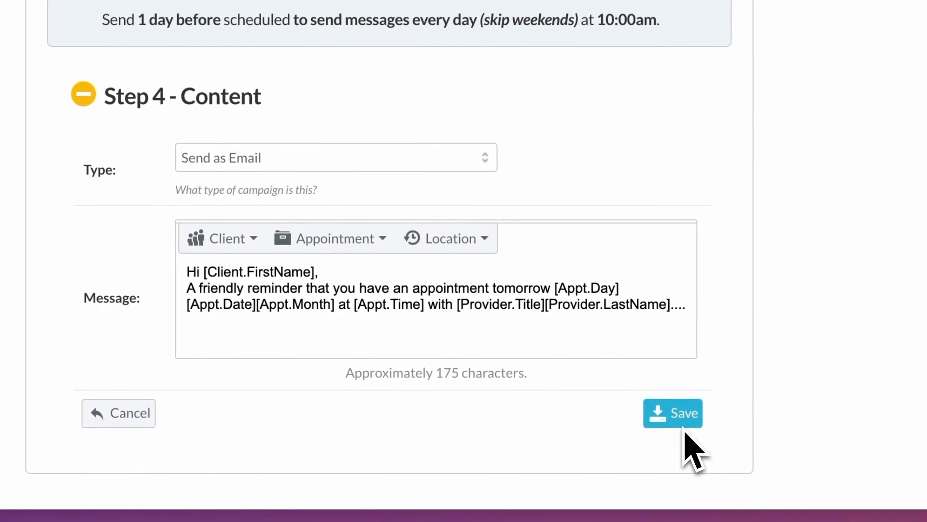
click(683, 428)
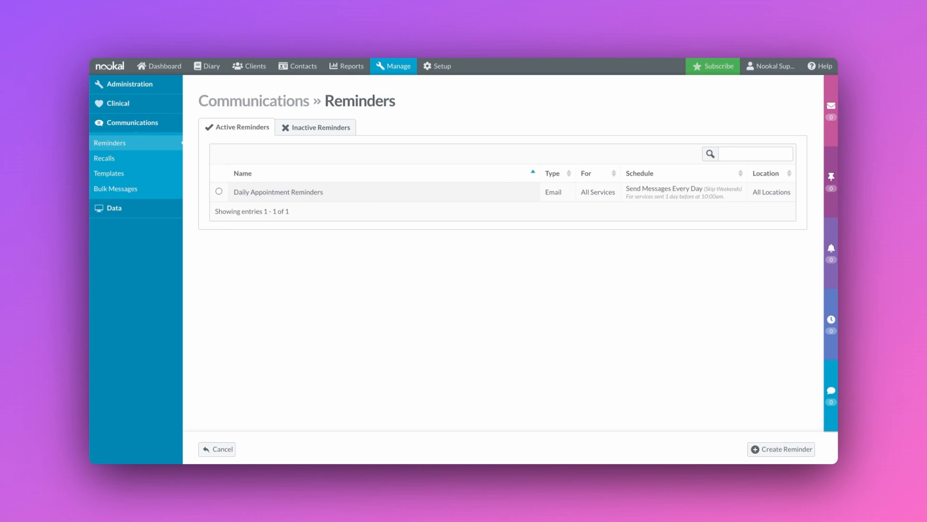
Step: Return to the Dashboard, with its checklist at 62%, and start a paid subscription via Subscribe Now
click(168, 65)
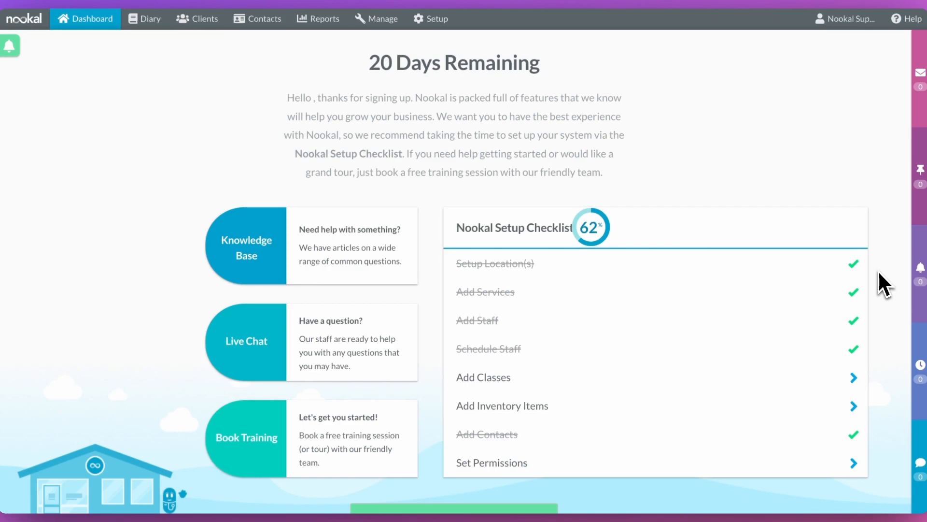
scroll(879, 305, down, 2)
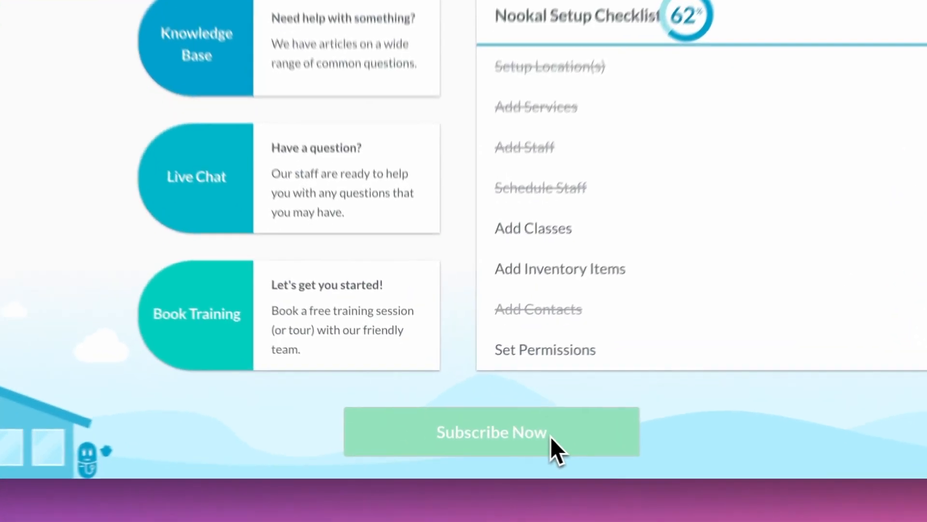
click(550, 435)
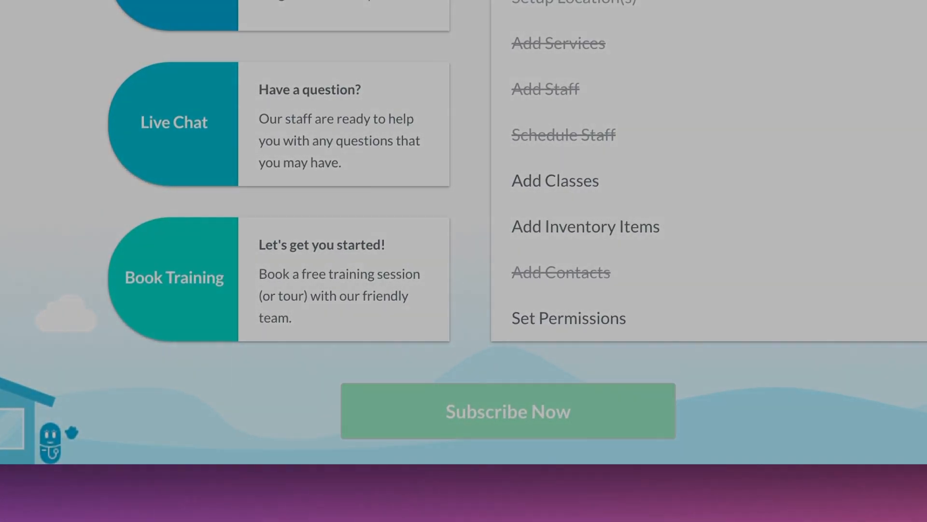